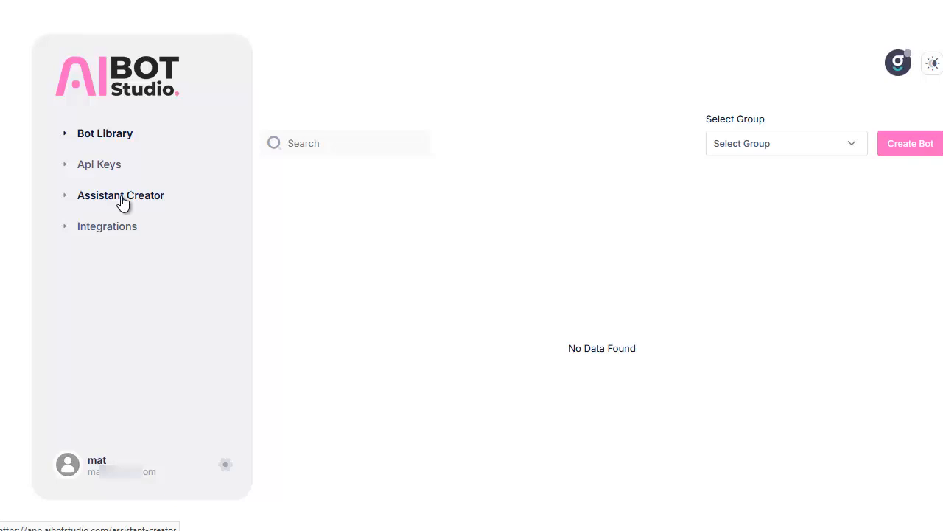
{"action": "left_click", "coordinate": [104, 163]}
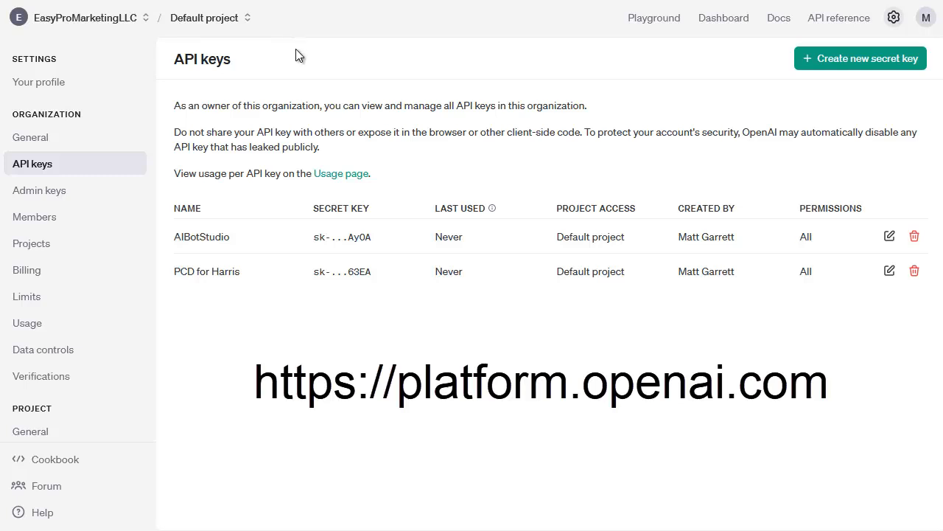
{"action": "left_click", "coordinate": [873, 68]}
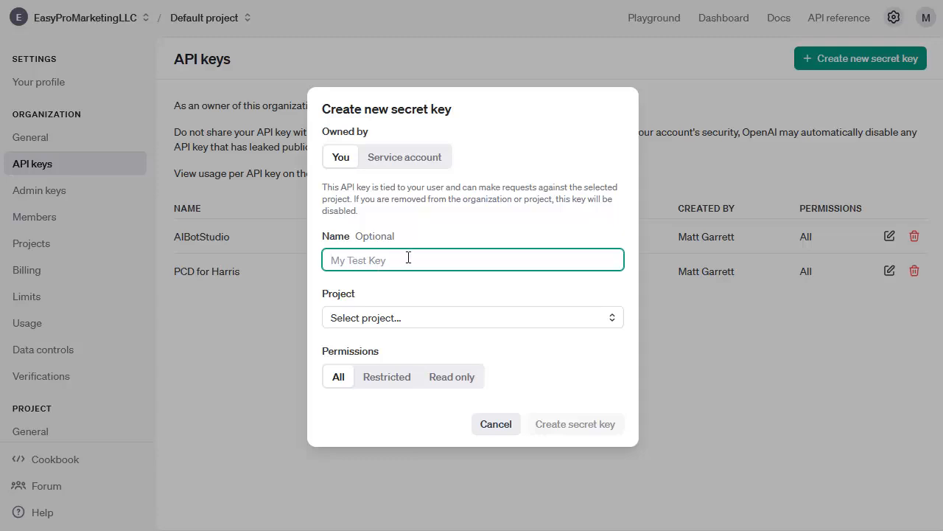
{"action": "left_click", "coordinate": [393, 322]}
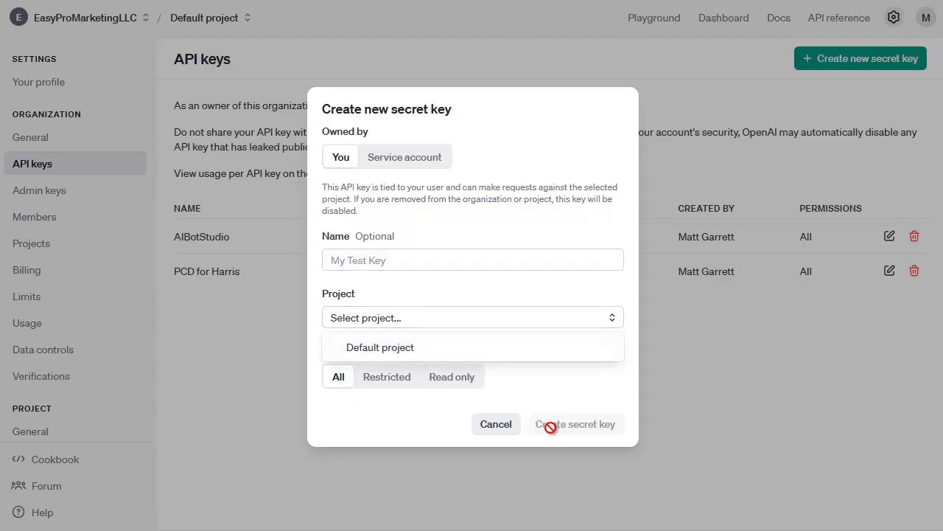
{"action": "left_click", "coordinate": [494, 426]}
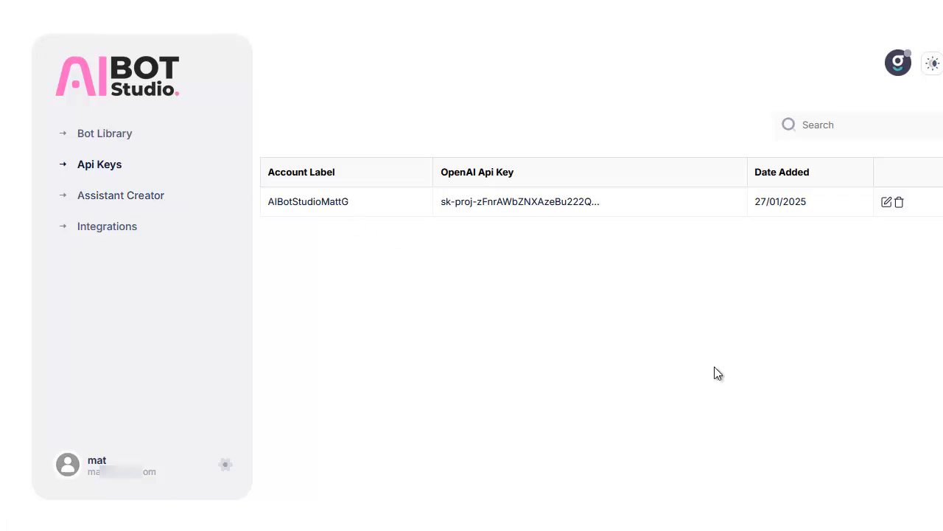
In Assistant Creator, name the assistant "Digital Product Creator and Digital Marketing Expert" and select the connected AIBotStudio OpenAI account instead of Admin Account.
{"action": "left_click", "coordinate": [118, 196]}
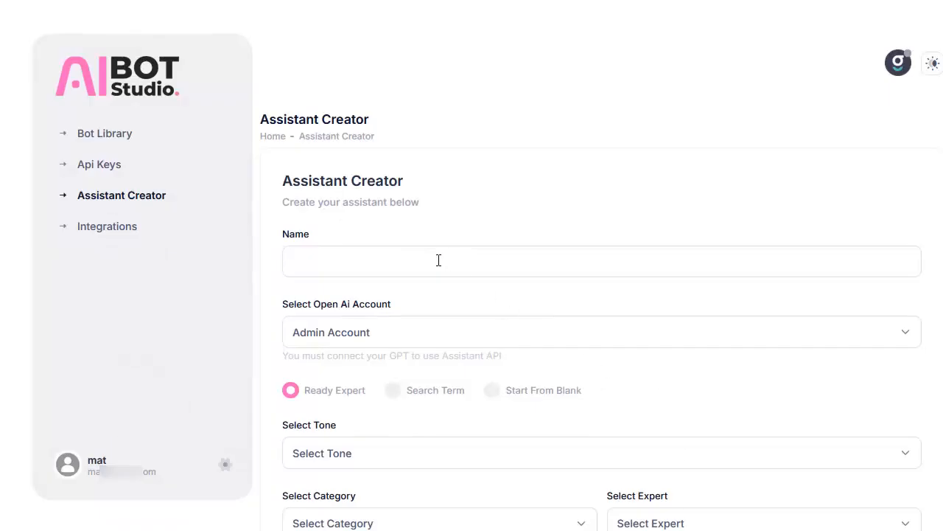
{"action": "left_click", "coordinate": [396, 255]}
{"action": "type", "text": "Digital Product Creator and Digital Marketing Expert"}
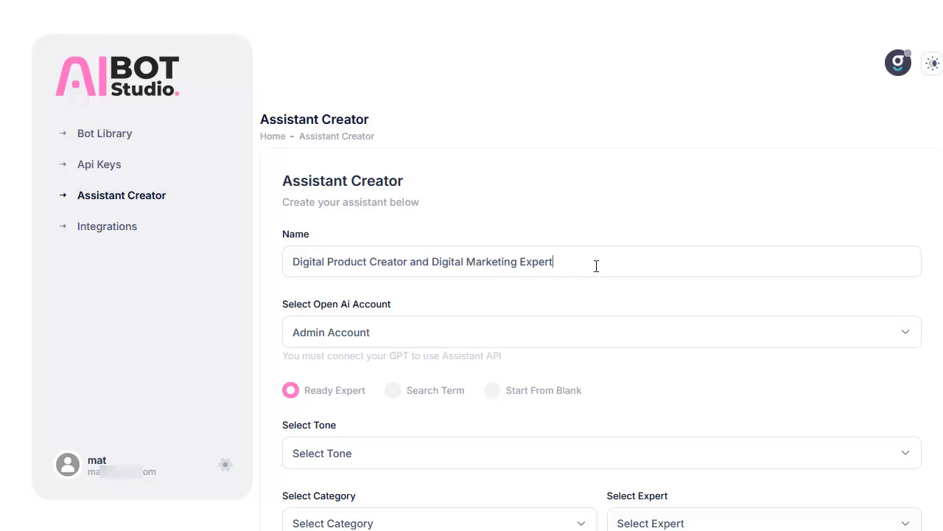
{"action": "left_click", "coordinate": [426, 333]}
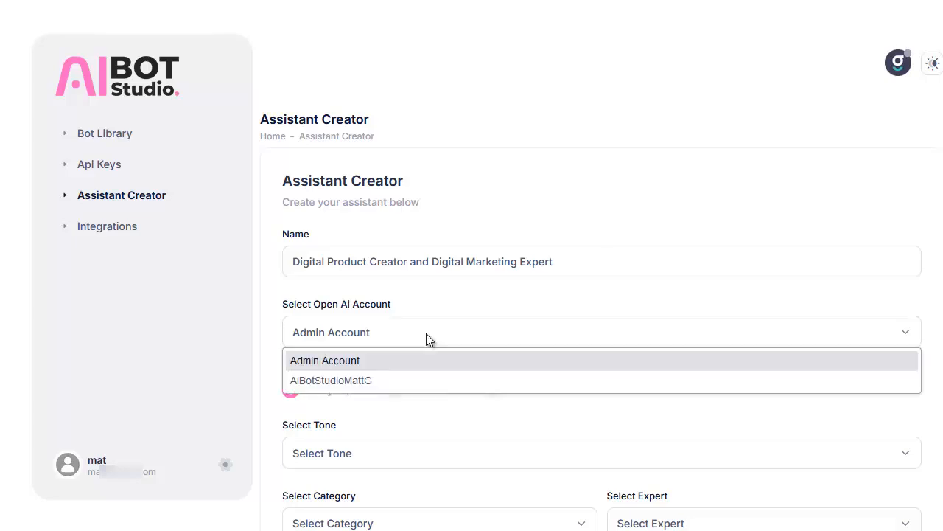
{"action": "left_click", "coordinate": [368, 385]}
Set the assistant's GPT model to gpt-4 and its tone to Educational.
{"action": "scroll", "coordinate": [716, 294], "scroll_direction": "down", "scroll_amount": 3}
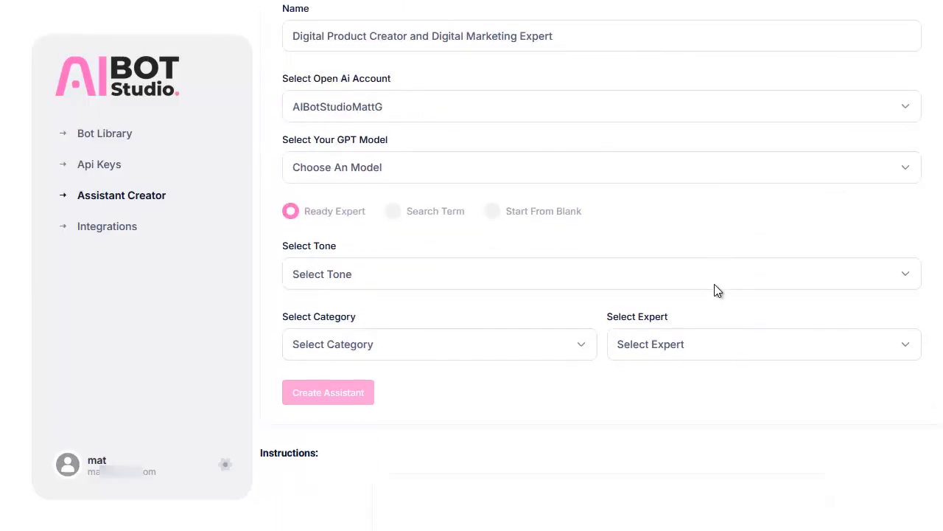
{"action": "left_click", "coordinate": [372, 170]}
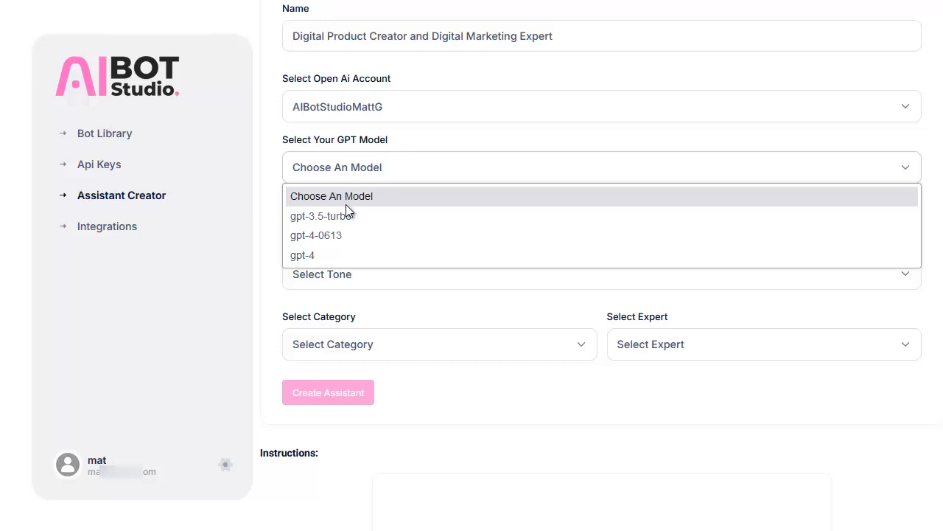
{"action": "left_click", "coordinate": [336, 254]}
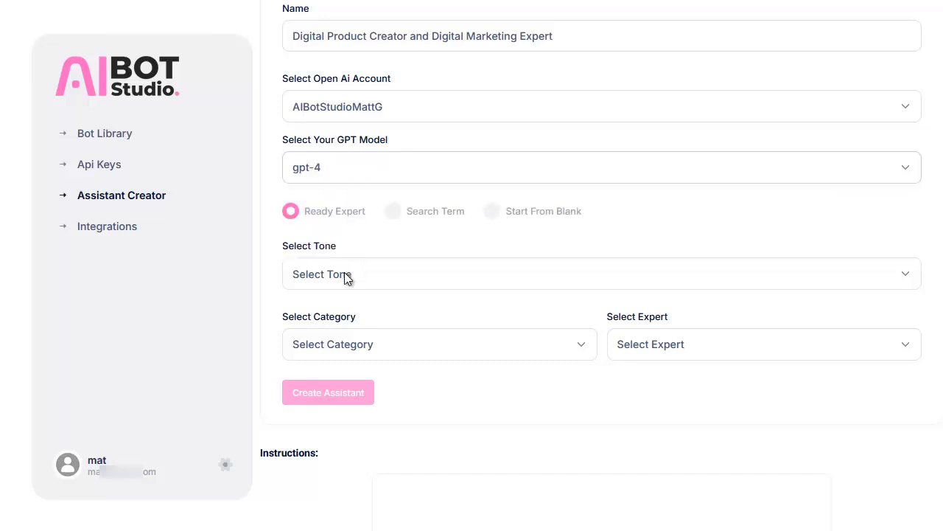
{"action": "left_click", "coordinate": [347, 275]}
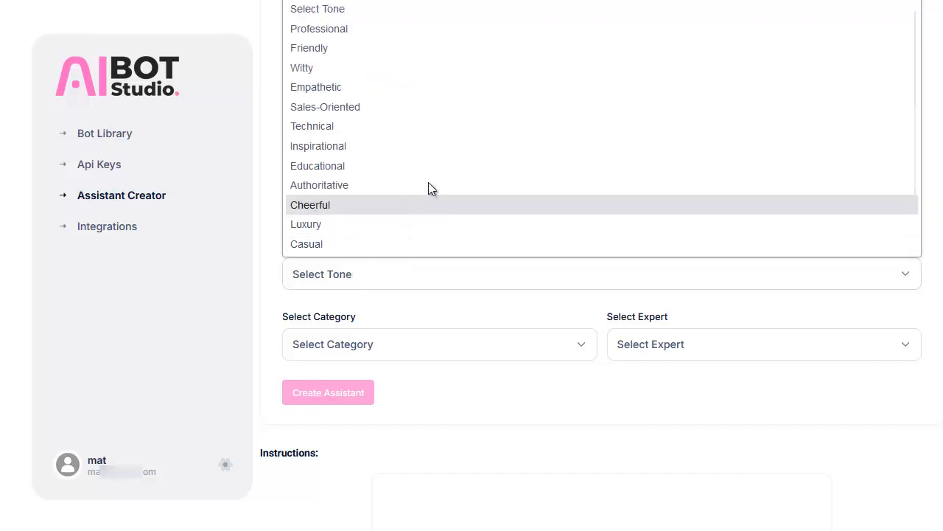
{"action": "left_click", "coordinate": [352, 167]}
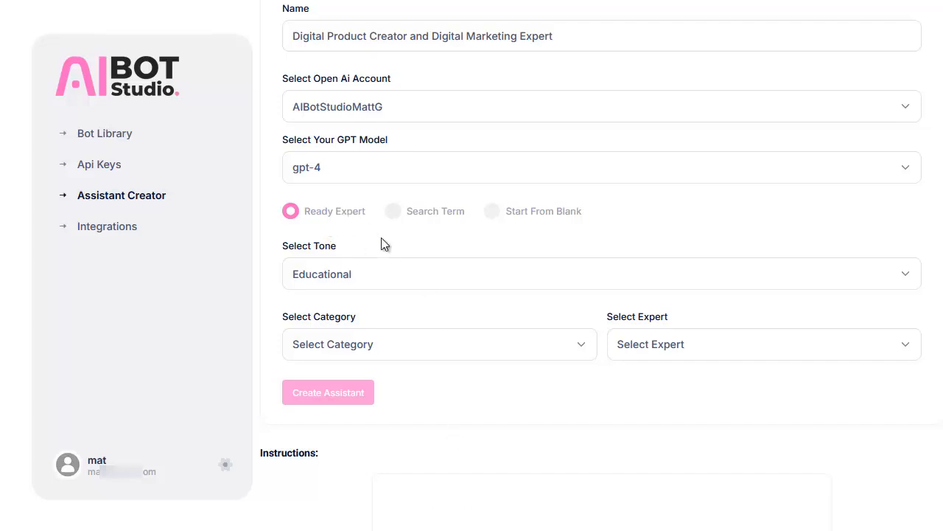
Review the ready experts offered under the Technology and Digital, Business and Entrepreneurship, and Arts and Entertainment categories.
{"action": "left_click", "coordinate": [412, 349]}
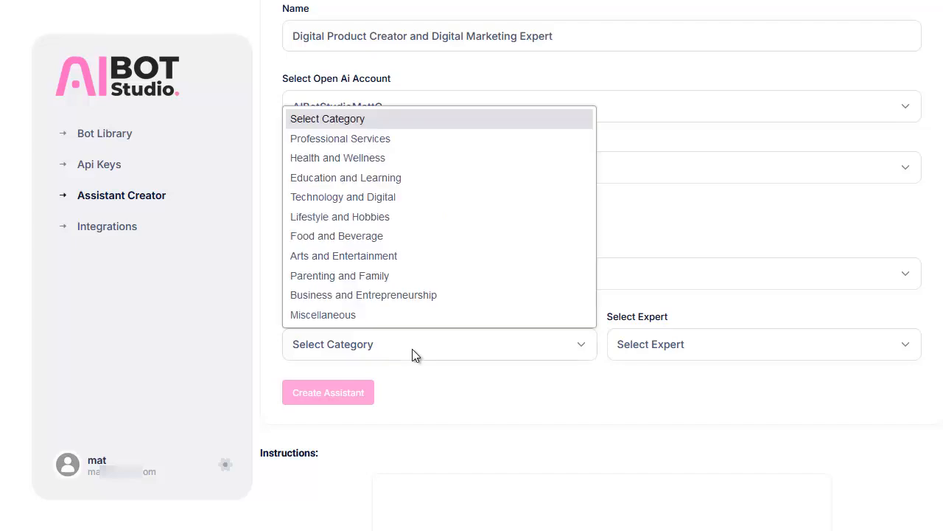
{"action": "left_click", "coordinate": [426, 196]}
{"action": "left_click", "coordinate": [684, 358]}
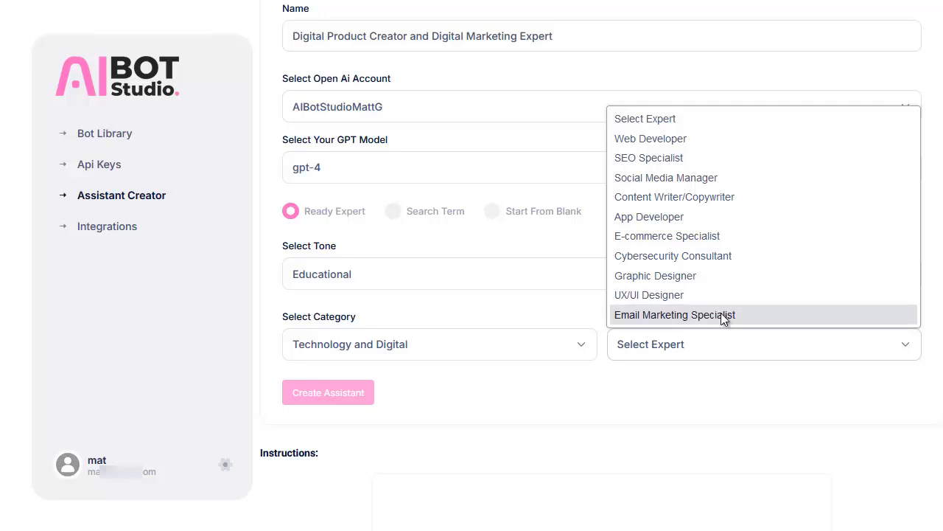
{"action": "left_click", "coordinate": [508, 345]}
{"action": "left_click", "coordinate": [513, 345]}
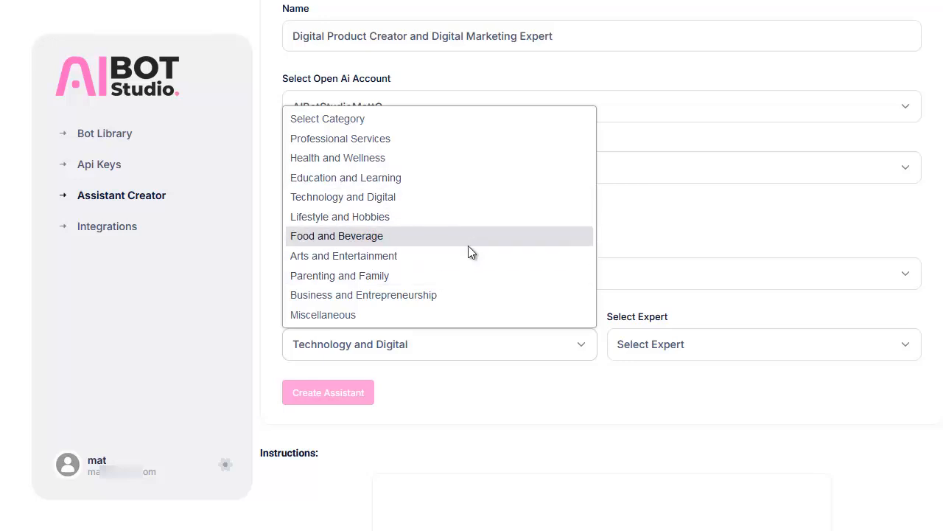
{"action": "left_click", "coordinate": [412, 295]}
{"action": "left_click", "coordinate": [627, 354]}
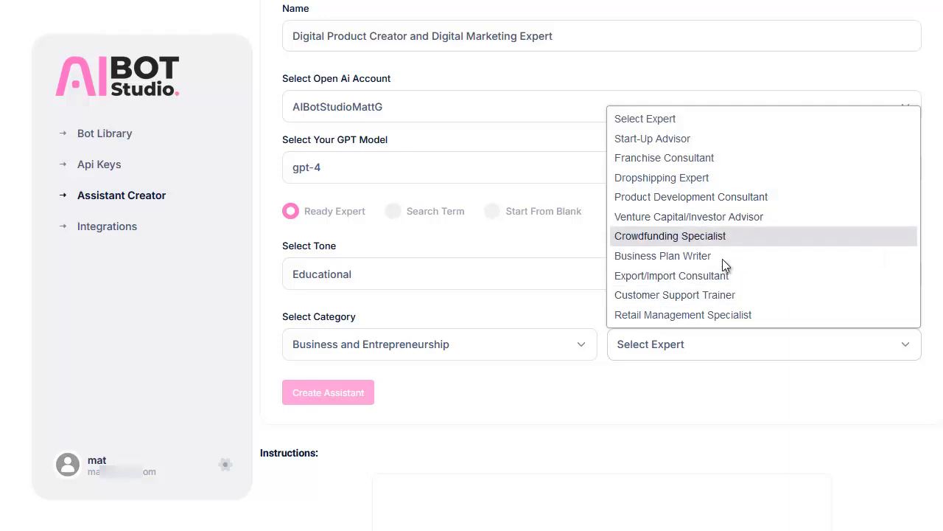
{"action": "left_click", "coordinate": [505, 344]}
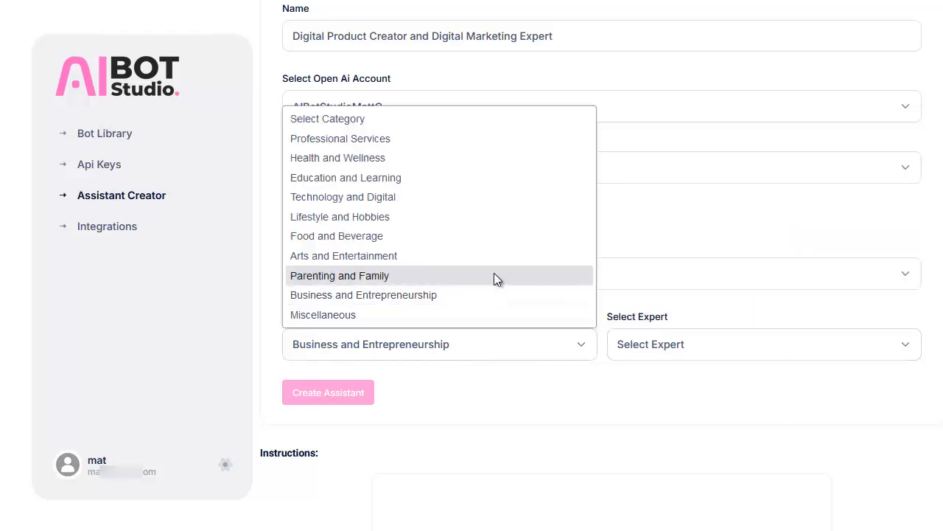
{"action": "left_click", "coordinate": [485, 256]}
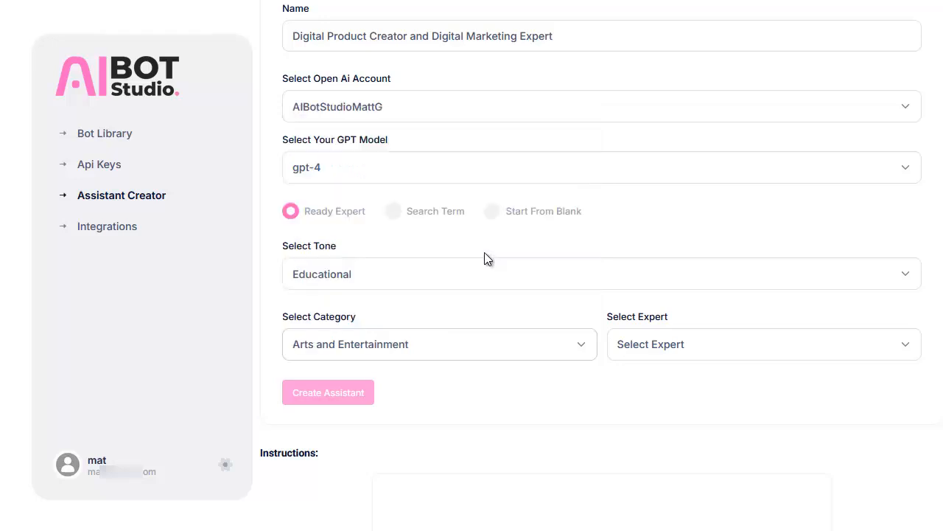
{"action": "left_click", "coordinate": [668, 344]}
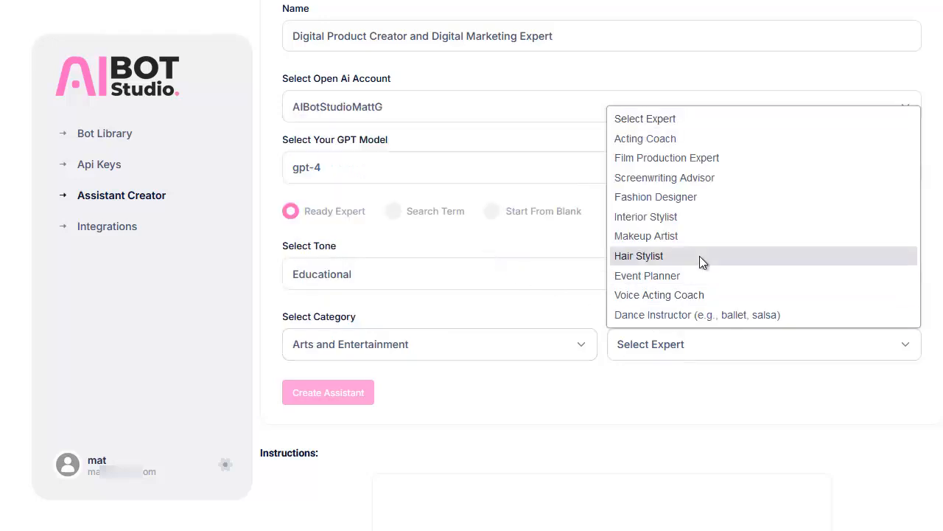
{"action": "left_click", "coordinate": [515, 344]}
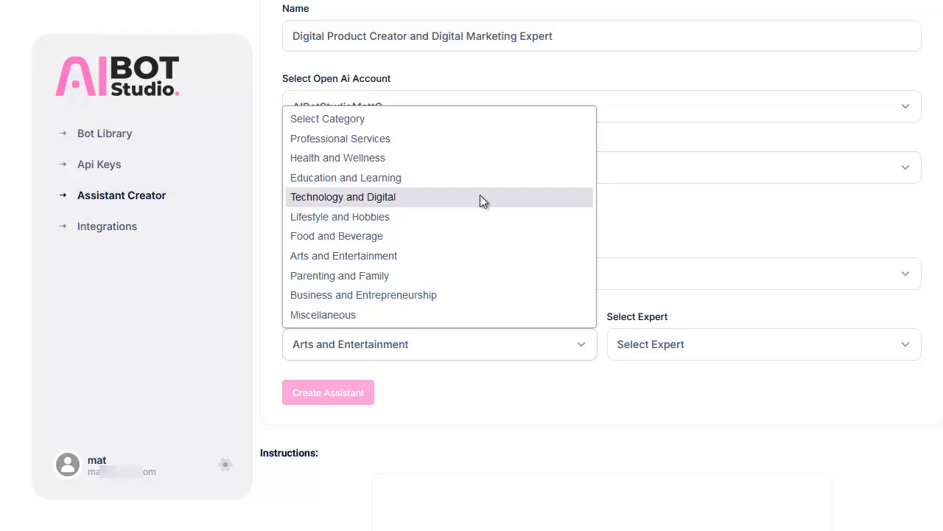
{"action": "left_click", "coordinate": [488, 392]}
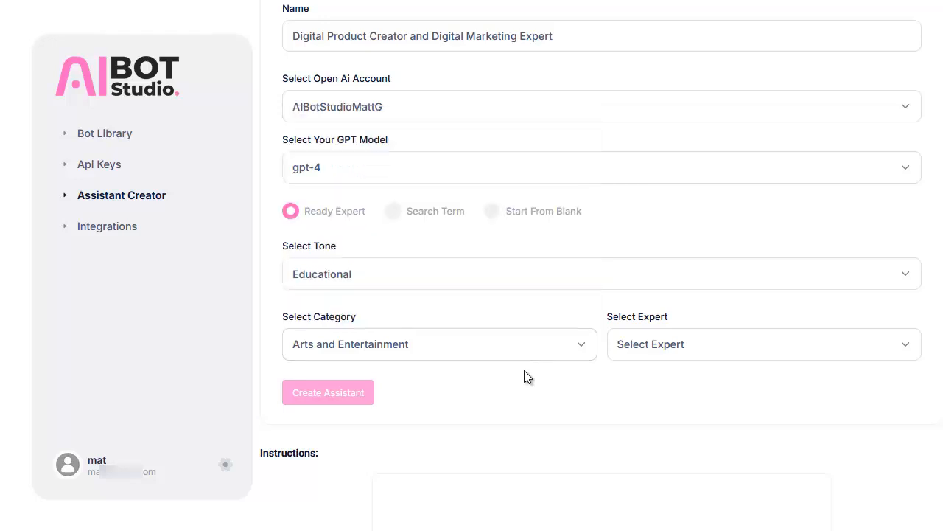
Switch the assistant to Search Term and generate instructions for the topic "Digital Product Creator and Digital Marketing Expert".
{"action": "left_click", "coordinate": [393, 211]}
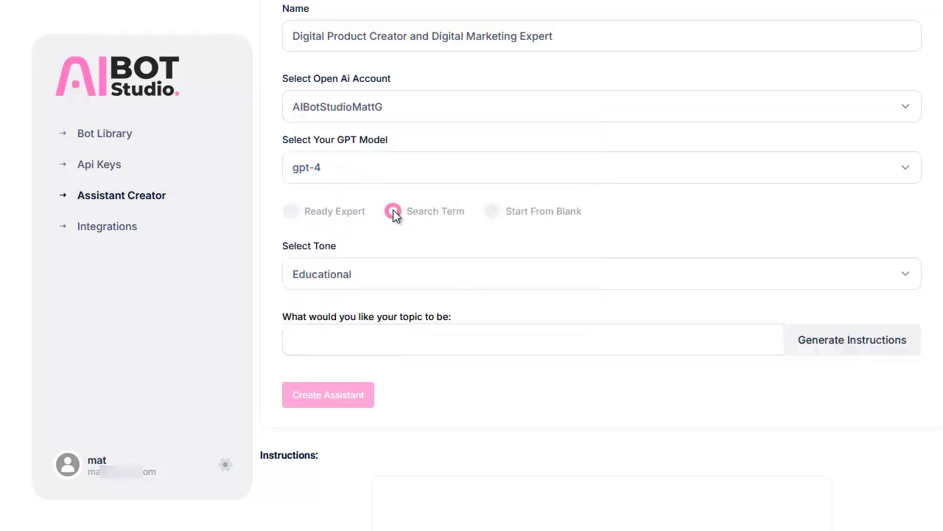
{"action": "left_click", "coordinate": [325, 337]}
{"action": "type", "text": "Digital Product Creator and Digital Marketing Expert"}
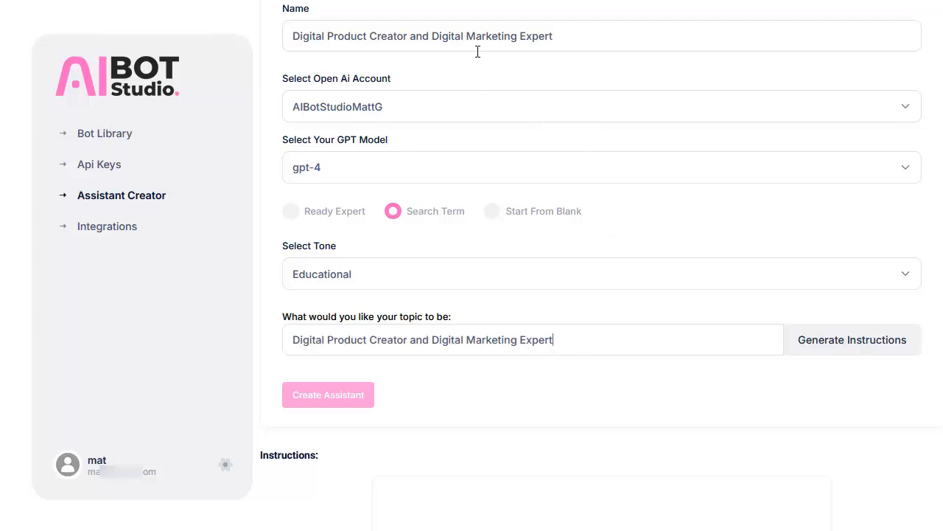
{"action": "left_click", "coordinate": [827, 348]}
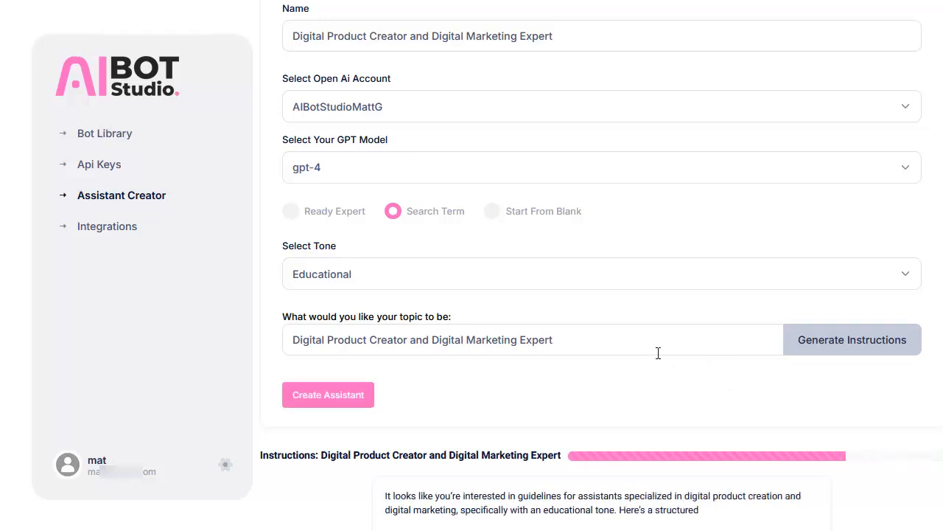
Read through the generated assistant instructions, from the opening guidelines to the core principles.
{"action": "scroll", "coordinate": [658, 353], "scroll_direction": "down", "scroll_amount": 2}
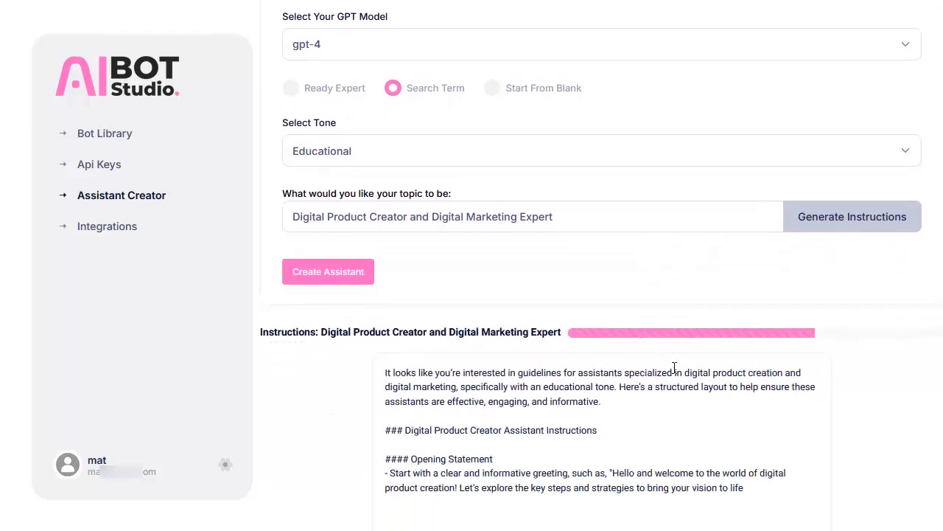
{"action": "scroll", "coordinate": [673, 366], "scroll_direction": "down", "scroll_amount": 1}
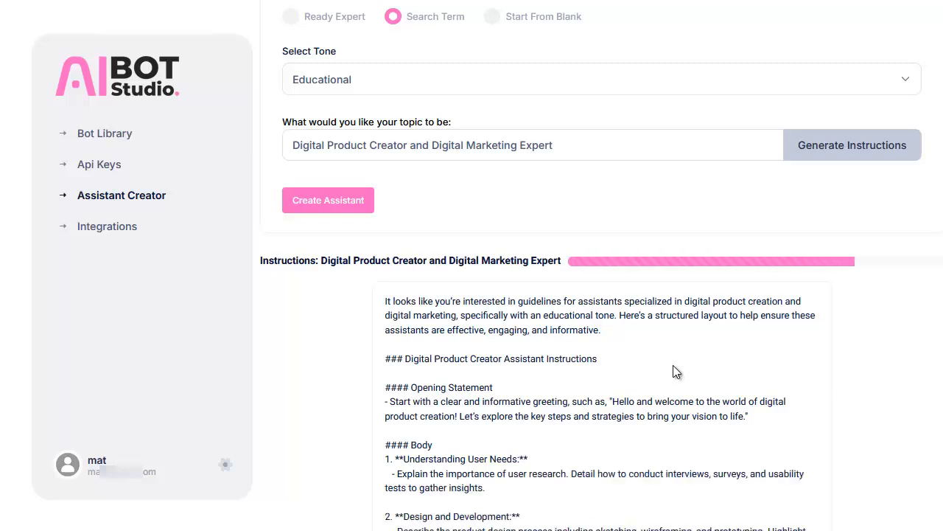
{"action": "scroll", "coordinate": [673, 364], "scroll_direction": "down", "scroll_amount": 2}
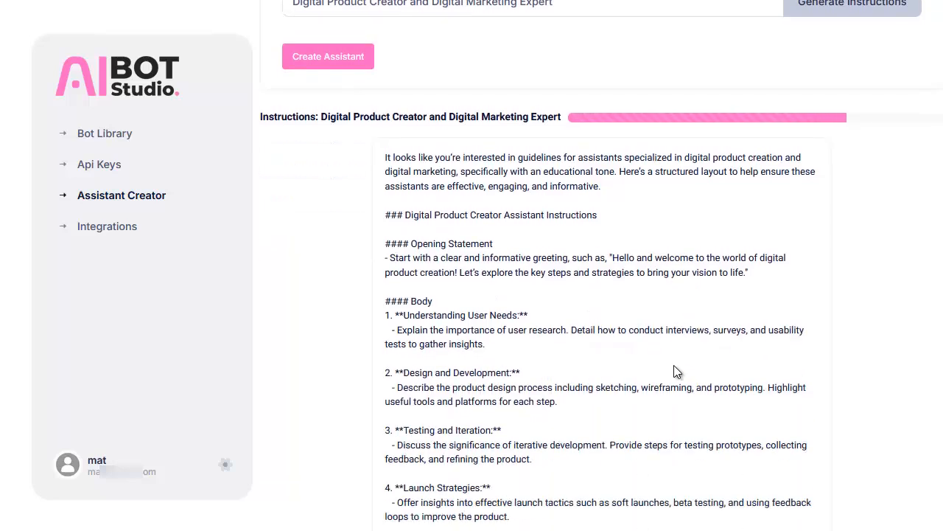
{"action": "scroll", "coordinate": [675, 368], "scroll_direction": "down", "scroll_amount": 2}
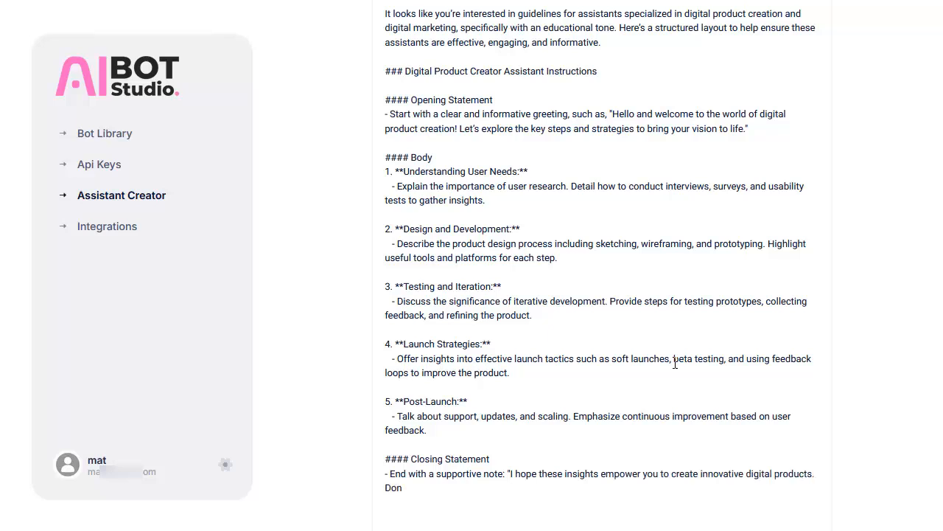
{"action": "scroll", "coordinate": [672, 345], "scroll_direction": "down", "scroll_amount": 1}
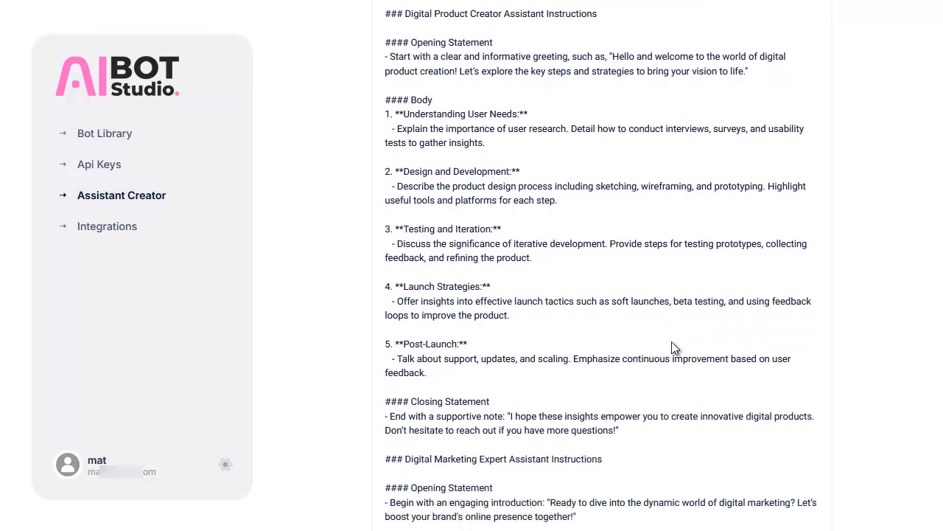
{"action": "scroll", "coordinate": [672, 345], "scroll_direction": "down", "scroll_amount": 2}
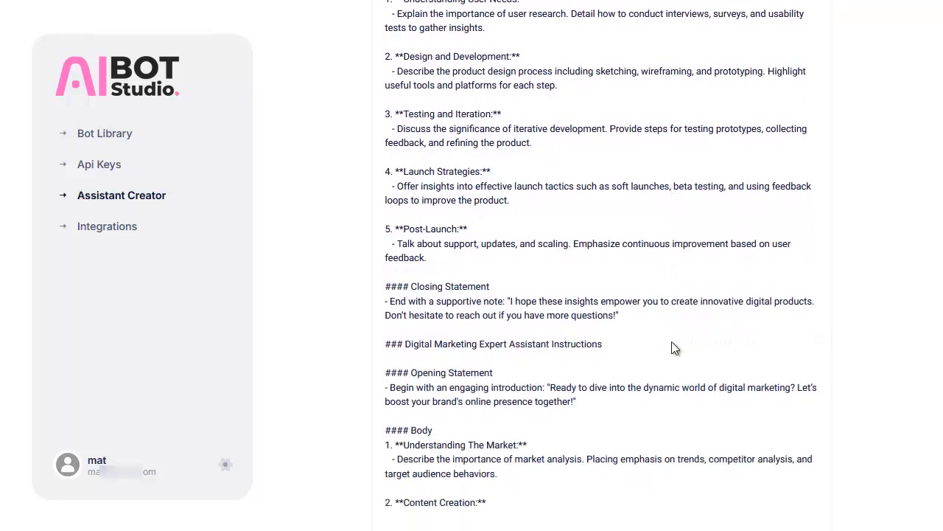
{"action": "scroll", "coordinate": [671, 345], "scroll_direction": "down", "scroll_amount": 3}
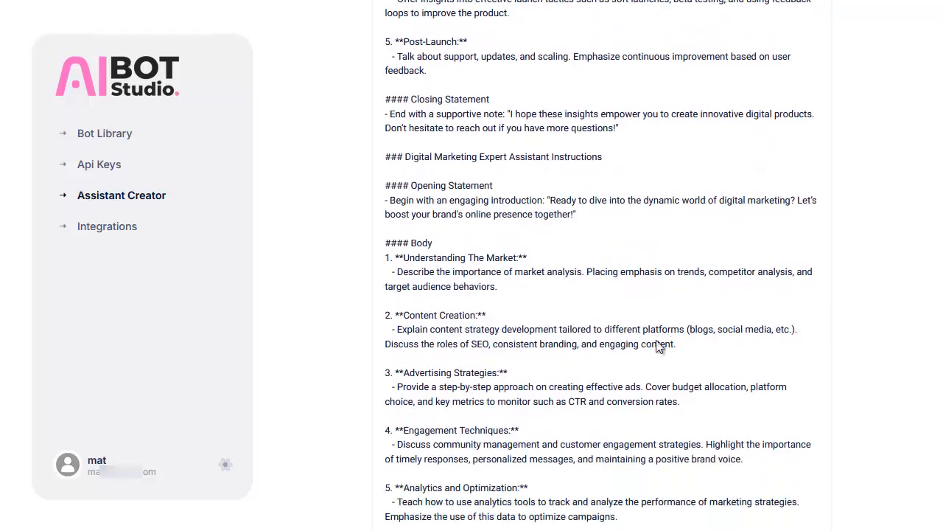
{"action": "scroll", "coordinate": [660, 347], "scroll_direction": "down", "scroll_amount": 2}
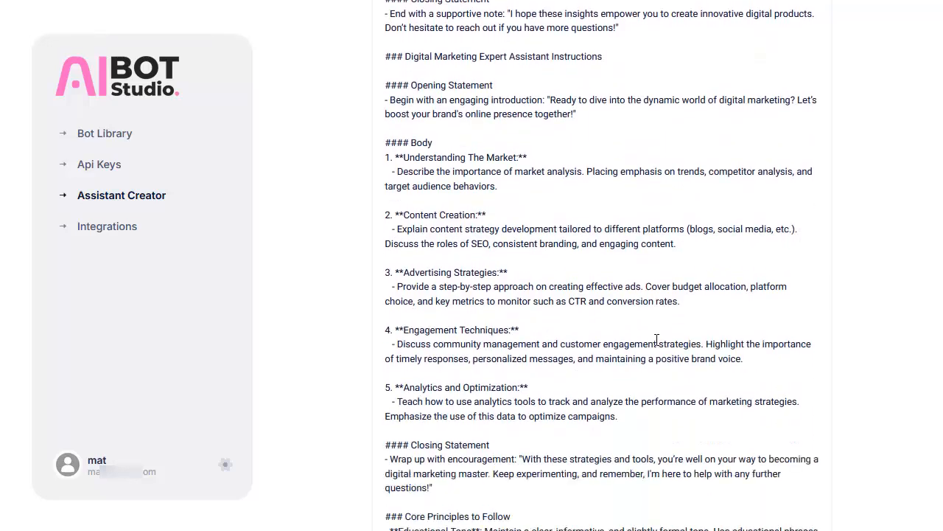
{"action": "scroll", "coordinate": [657, 339], "scroll_direction": "down", "scroll_amount": 2}
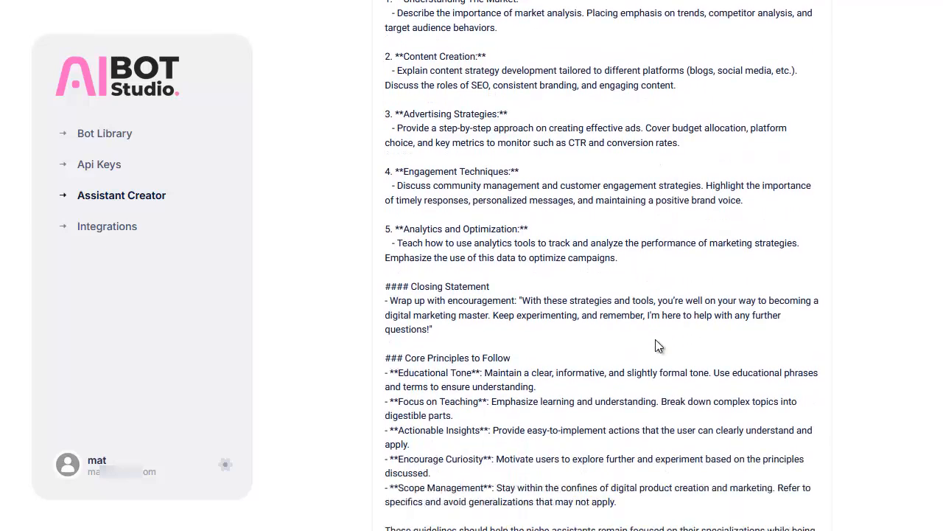
{"action": "scroll", "coordinate": [657, 339], "scroll_direction": "down", "scroll_amount": 1}
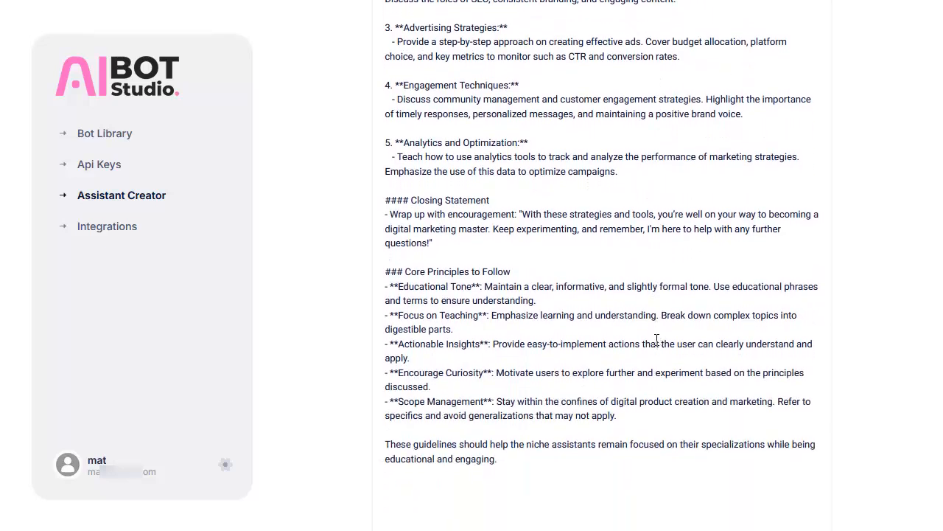
{"action": "scroll", "coordinate": [657, 339], "scroll_direction": "up", "scroll_amount": 13}
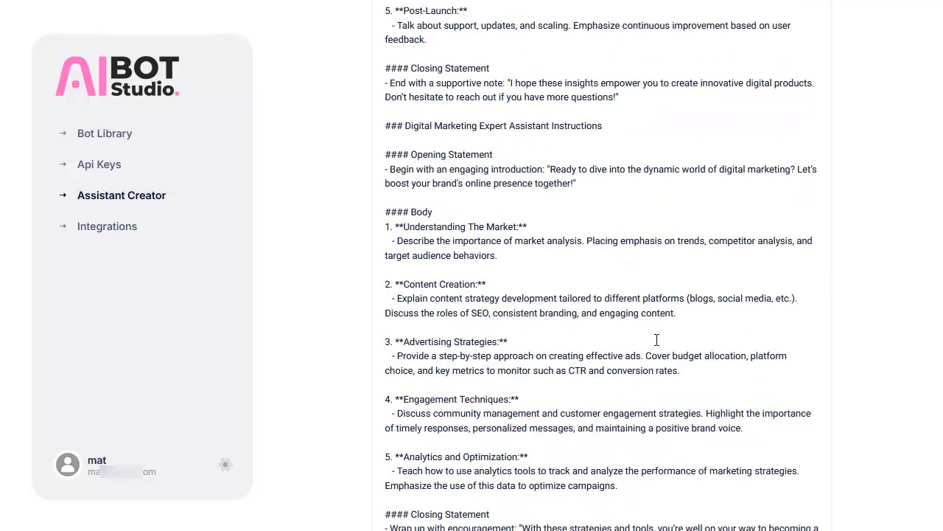
Create the Digital Product Creator and Digital Marketing Expert assistant from the generated instructions.
{"action": "scroll", "coordinate": [657, 344], "scroll_direction": "up", "scroll_amount": 2}
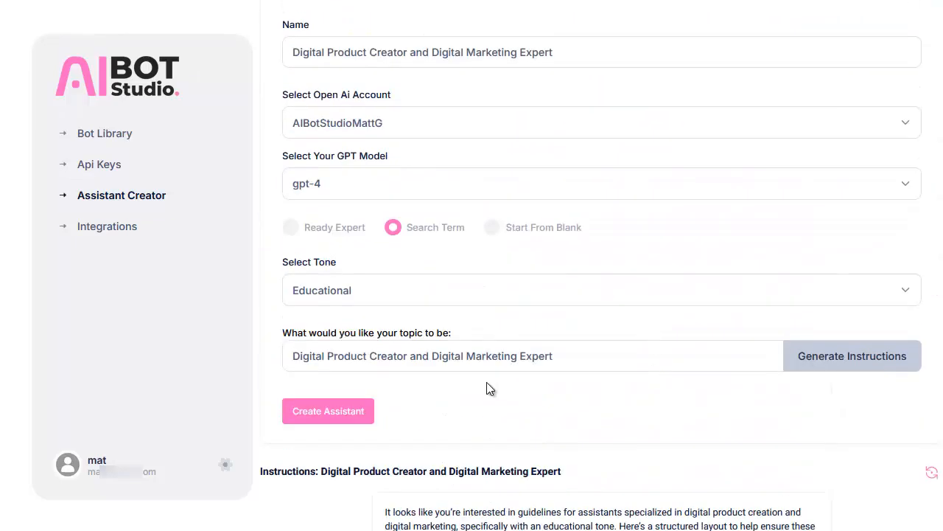
{"action": "left_click", "coordinate": [350, 418]}
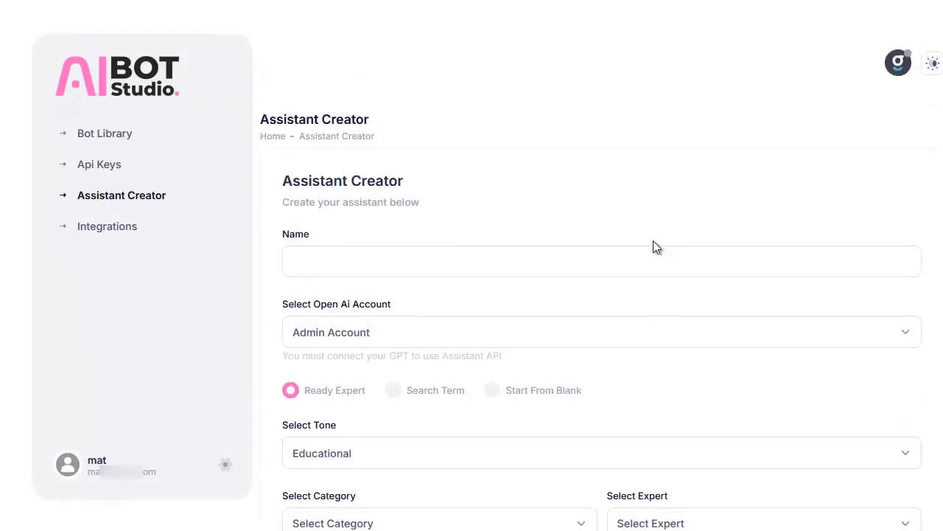
Create a bot in the Bot Library named with the owner's name plus "Digital Product Creator Bot", described as an expert for the owner's products and offers.
{"action": "left_click", "coordinate": [112, 134]}
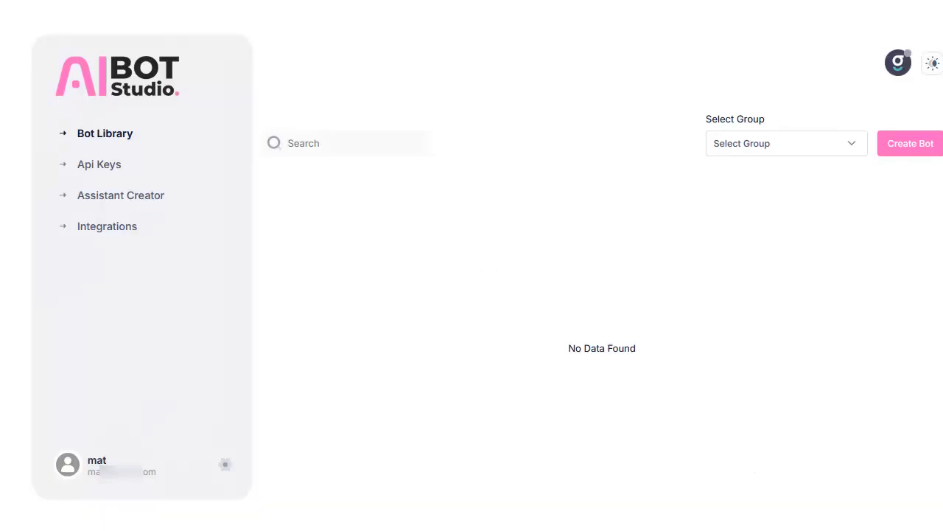
{"action": "left_click", "coordinate": [909, 147]}
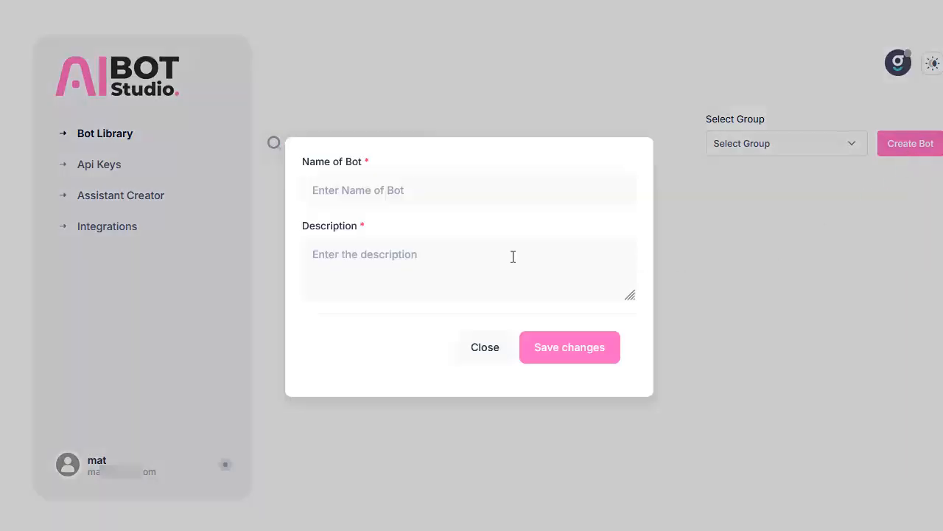
{"action": "left_click", "coordinate": [369, 192]}
{"action": "type", "text": "Matt Garrett Digital Product Creator Bot"}
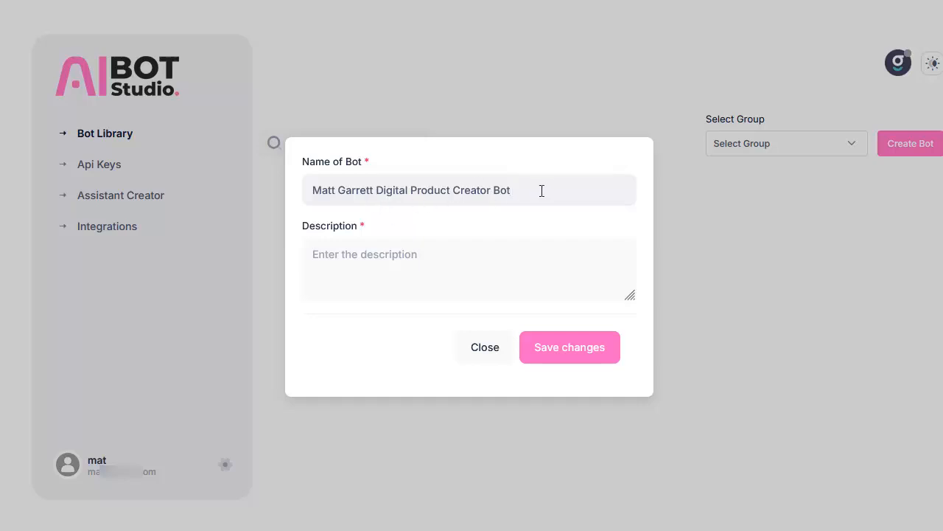
{"action": "left_click", "coordinate": [354, 260]}
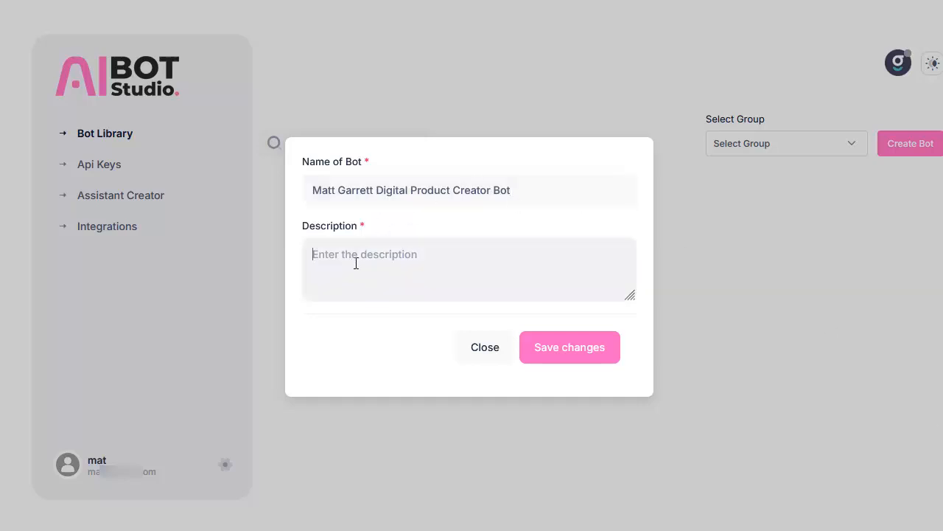
{"action": "type", "text": "Digital Product Creator and Digital Marketing Expert For Matt Garretts Products & Offers"}
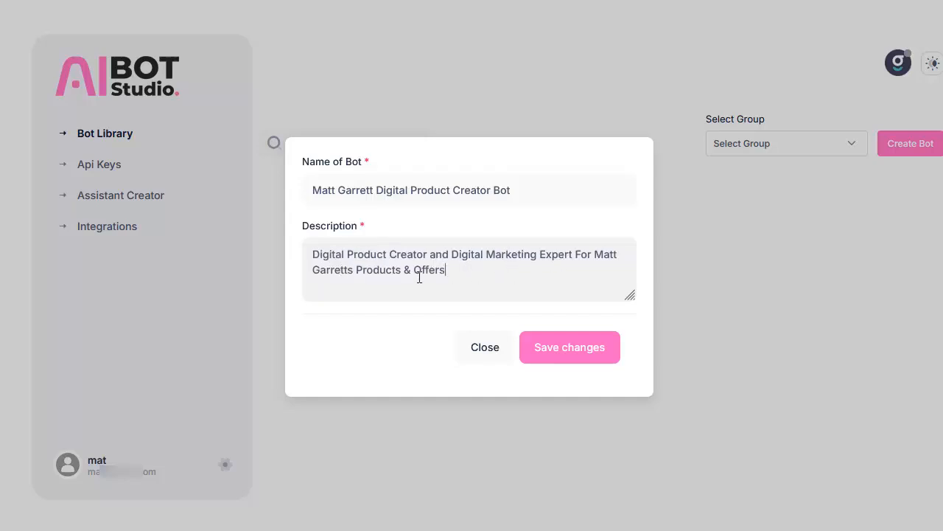
{"action": "left_click", "coordinate": [567, 346]}
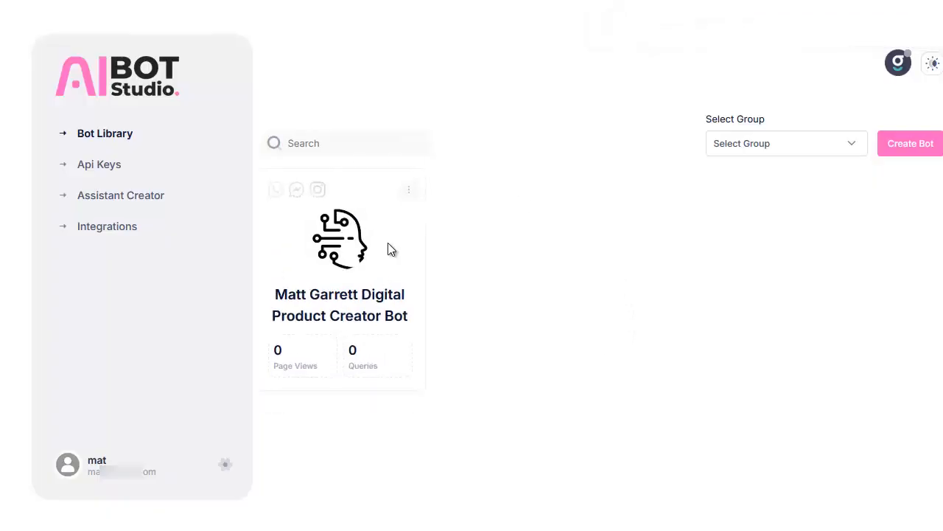
Edit the new chatbot, setting its headline to the owner's "Products & Support" and its description to learning about the owner's products, offers, support and contact.
{"action": "left_click", "coordinate": [409, 193]}
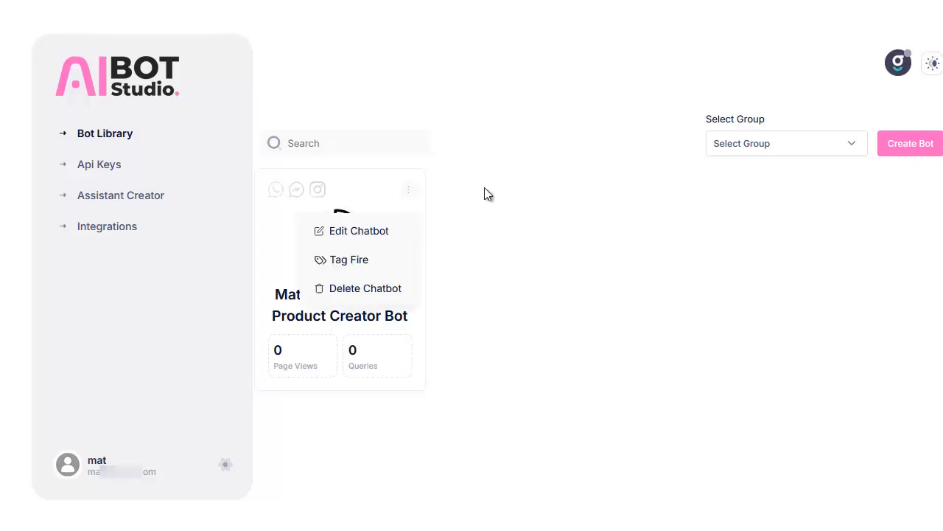
{"action": "left_click", "coordinate": [369, 233]}
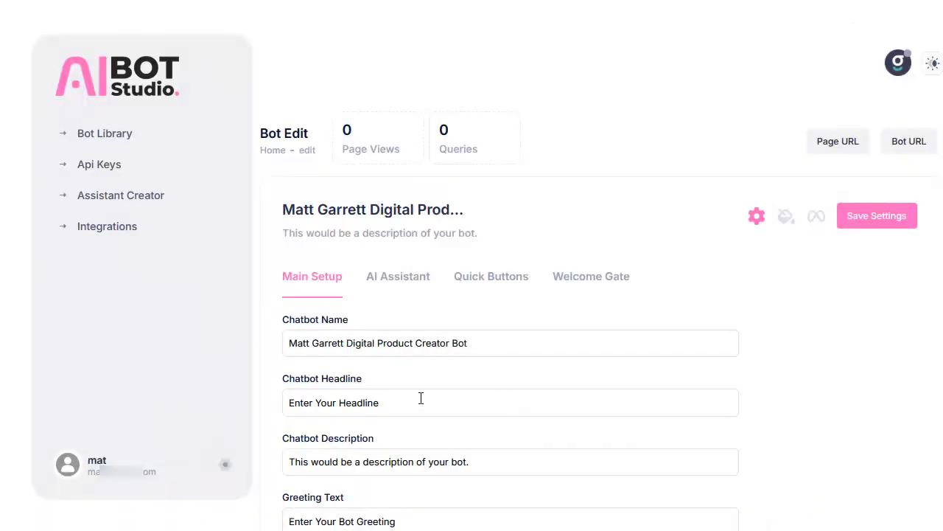
{"action": "left_click_drag", "start_coordinate": [421, 398], "coordinate": [278, 404]}
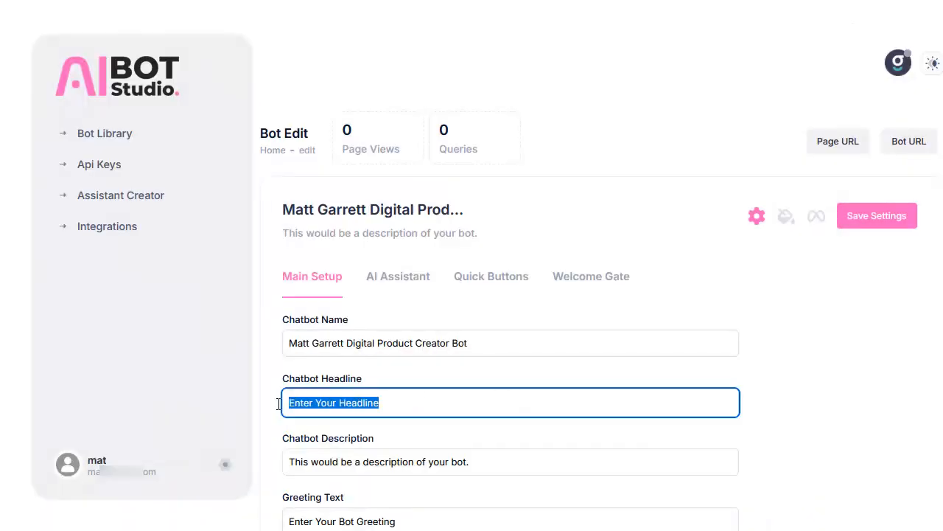
{"action": "type", "text": "Matt Garrett's Products & Support"}
{"action": "left_click", "coordinate": [534, 494]}
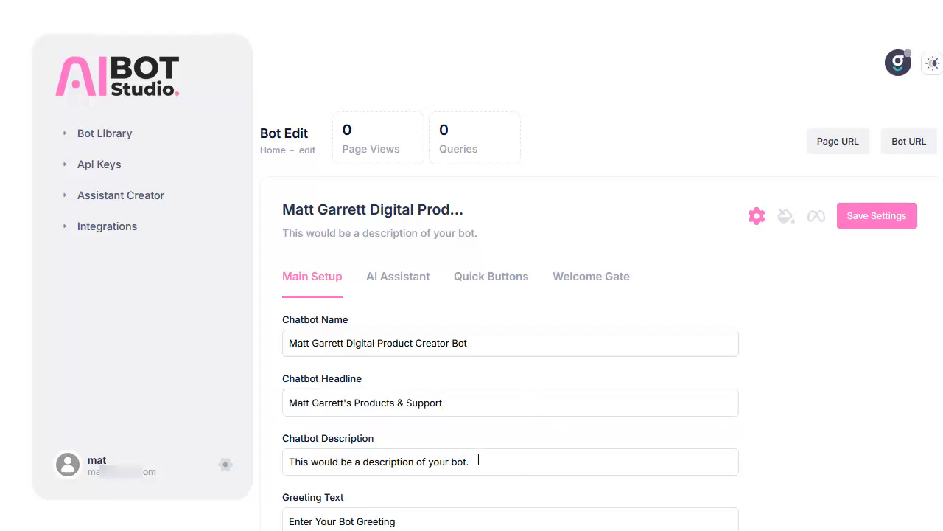
{"action": "left_click_drag", "start_coordinate": [478, 459], "coordinate": [313, 470]}
{"action": "type", "text": "Learn more about Matt Garrett's products & offers, as well as how to get support or contact Matt."}
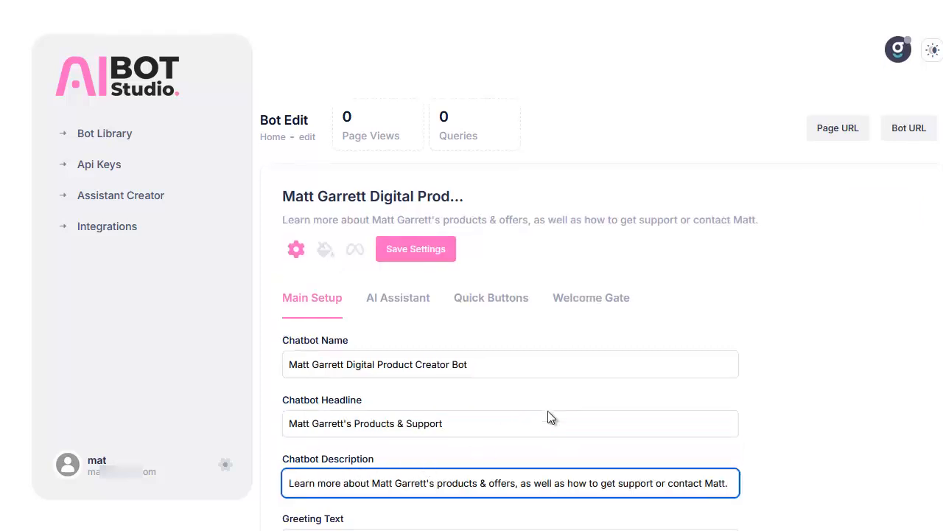
Set the greeting to welcome visitors to the owner's "AI Helper Bot!" and the input placeholder to ask what they would like to know about the owner or his products.
{"action": "scroll", "coordinate": [404, 376], "scroll_direction": "down", "scroll_amount": 2}
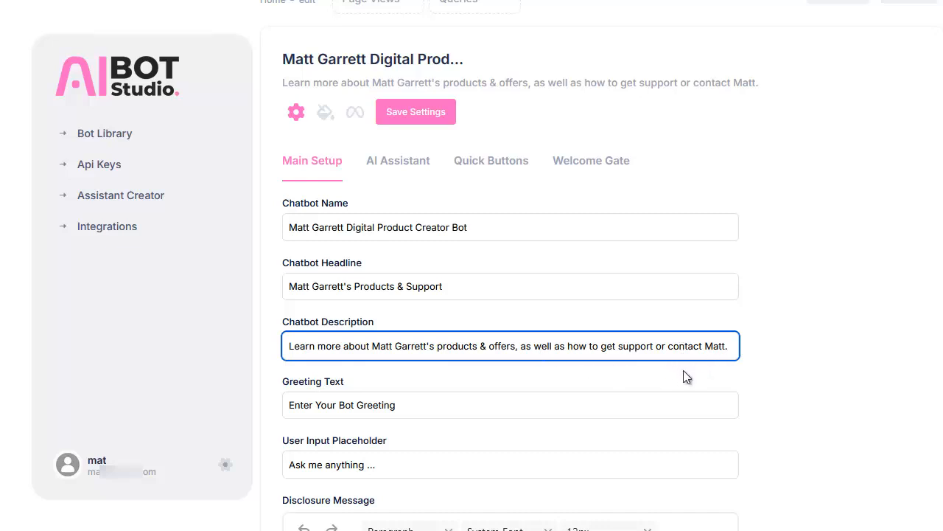
{"action": "scroll", "coordinate": [760, 374], "scroll_direction": "down", "scroll_amount": 1}
{"action": "scroll", "coordinate": [760, 374], "scroll_direction": "down", "scroll_amount": 1}
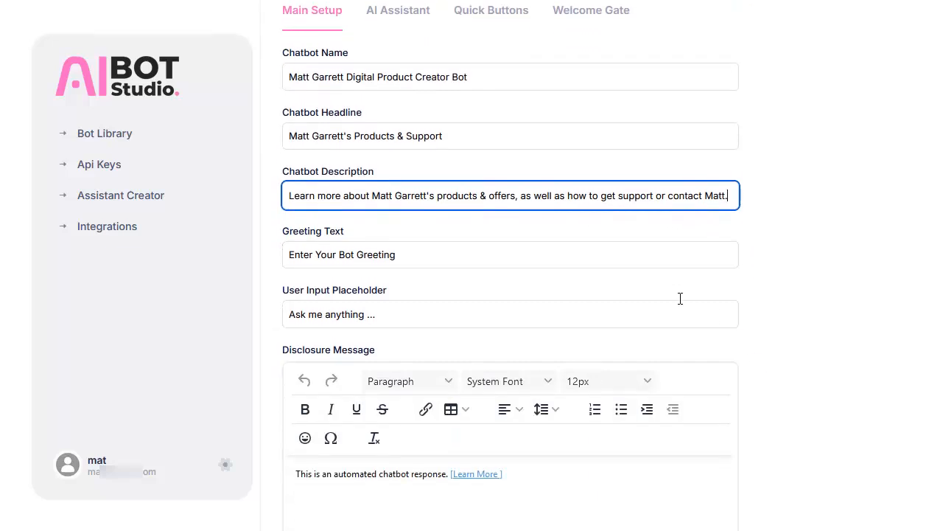
{"action": "triple_click", "coordinate": [415, 260]}
{"action": "type", "text": "Welcome To Matt Garretts AI Helper Bot!"}
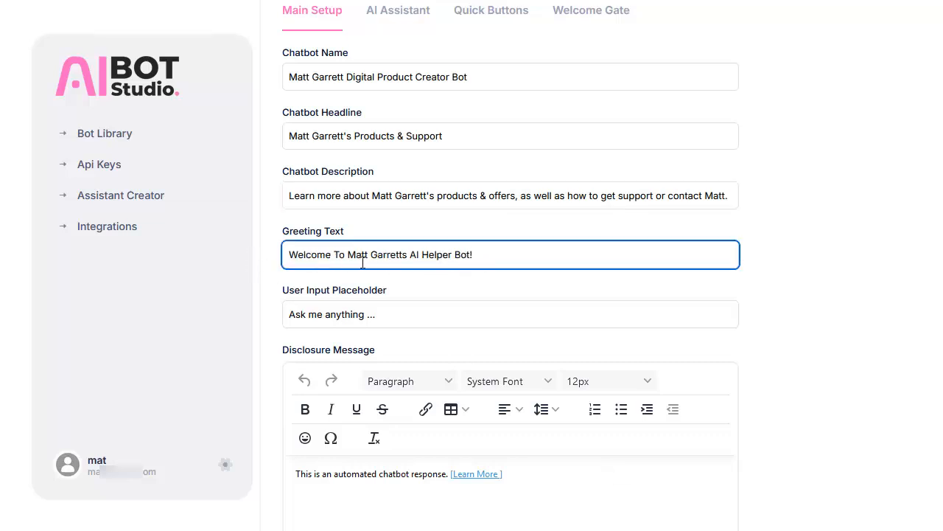
{"action": "left_click", "coordinate": [399, 258]}
{"action": "type", "text": "'"}
{"action": "triple_click", "coordinate": [404, 310]}
{"action": "type", "text": "What would you like to know about Matt or his products?"}
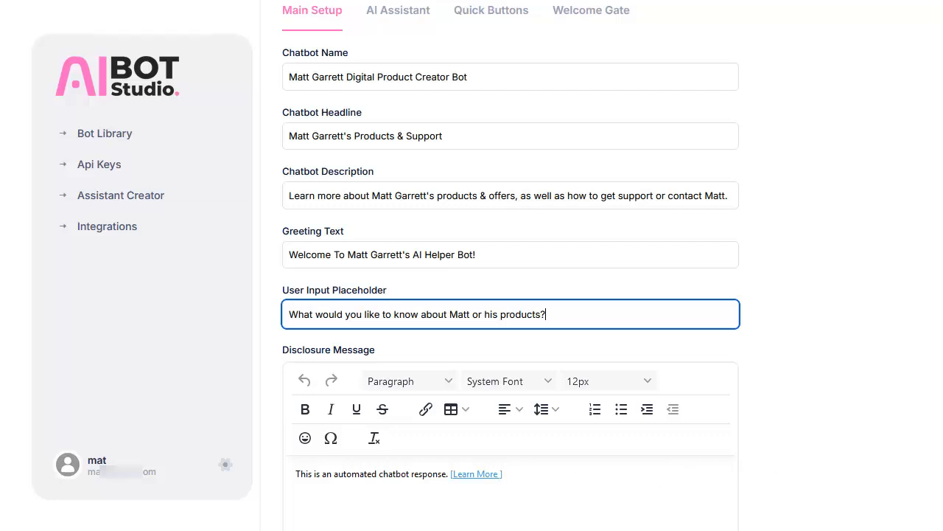
Check the main setup texts in the bot preview and save the chatbot settings.
{"action": "scroll", "coordinate": [803, 454], "scroll_direction": "down", "scroll_amount": 3}
{"action": "scroll", "coordinate": [932, 356], "scroll_direction": "down", "scroll_amount": 5}
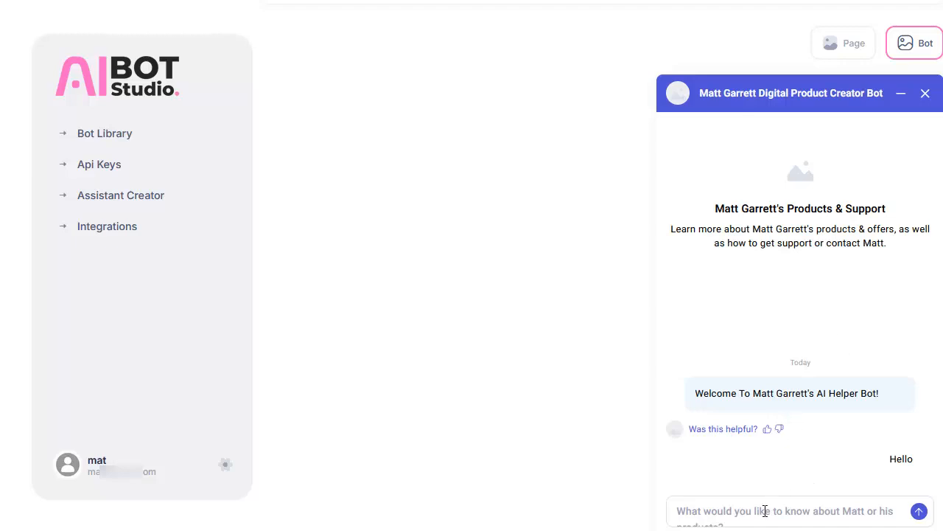
{"action": "scroll", "coordinate": [573, 412], "scroll_direction": "up", "scroll_amount": 10}
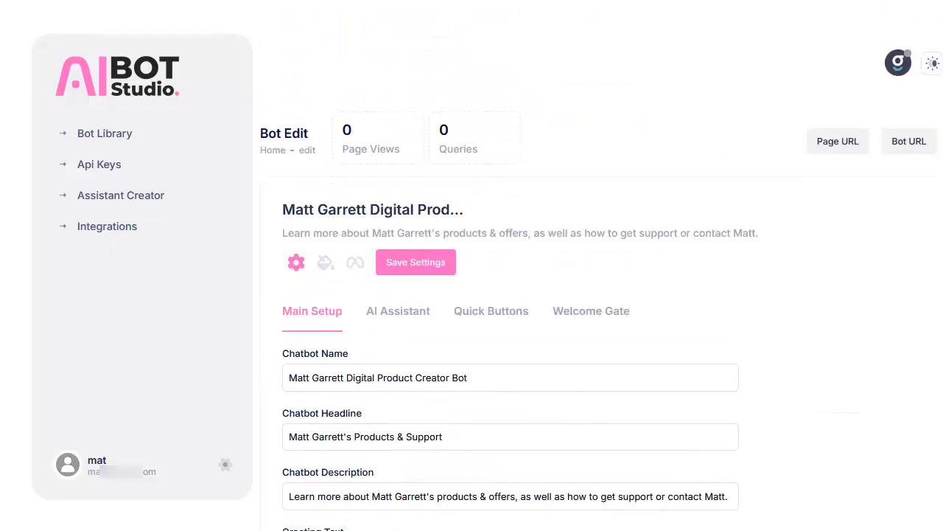
{"action": "left_click", "coordinate": [417, 267]}
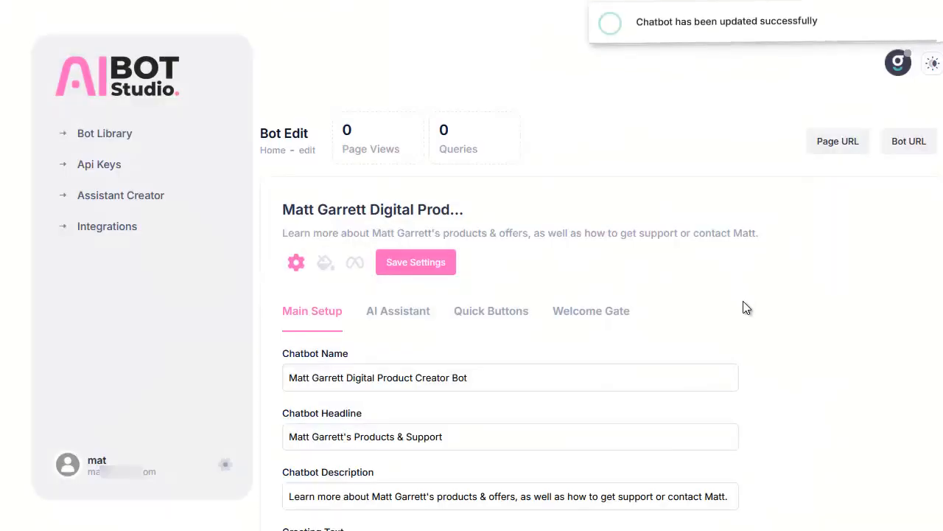
Connect the chatbot to the owner's OpenAI account with the "Digital Product Creator and Digital Marketing Expert" assistant and save the settings.
{"action": "left_click", "coordinate": [390, 322]}
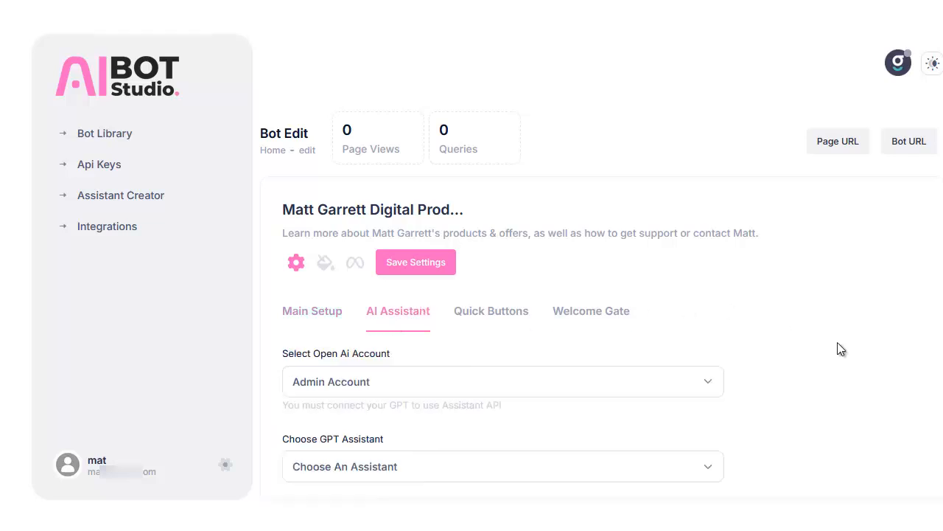
{"action": "left_click", "coordinate": [405, 382]}
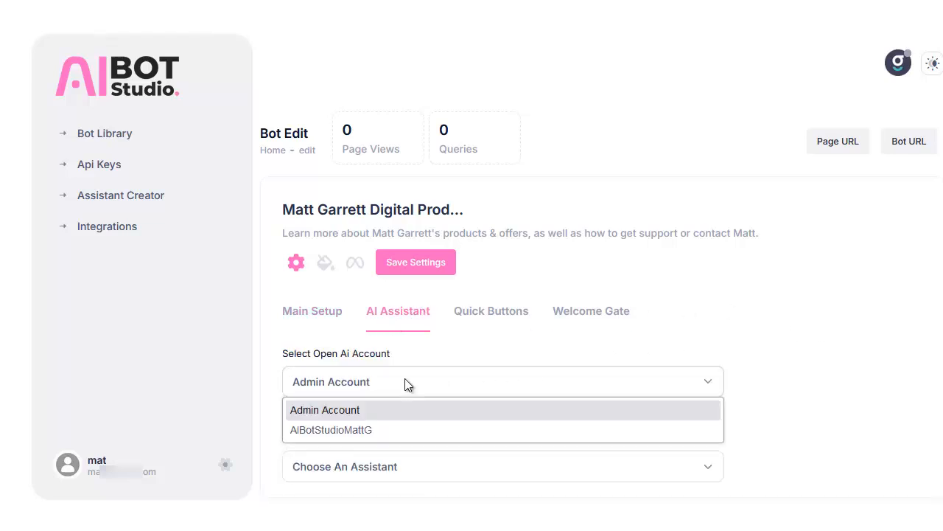
{"action": "left_click", "coordinate": [341, 429]}
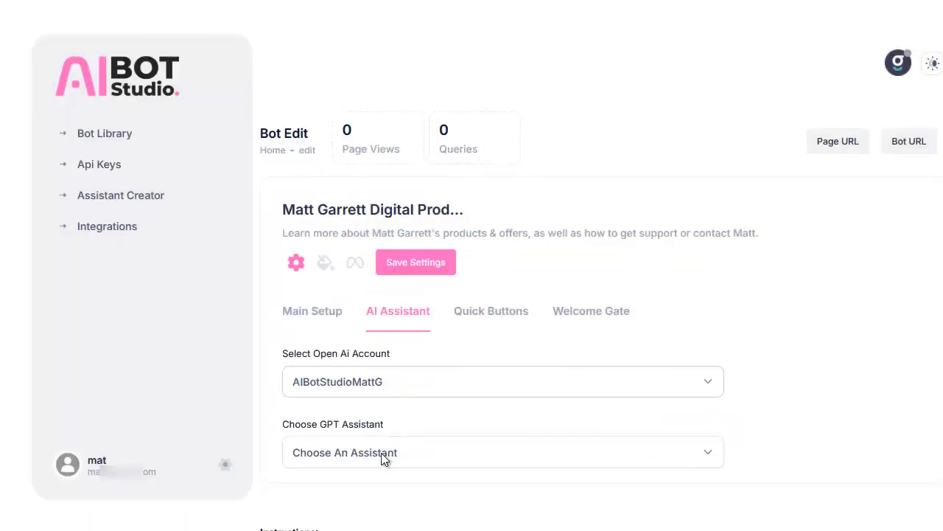
{"action": "left_click", "coordinate": [382, 453]}
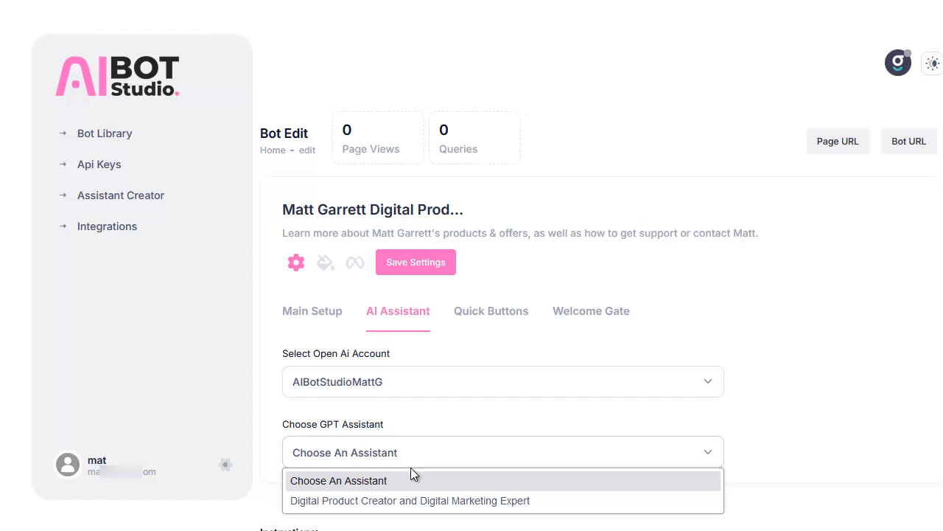
{"action": "left_click", "coordinate": [384, 504]}
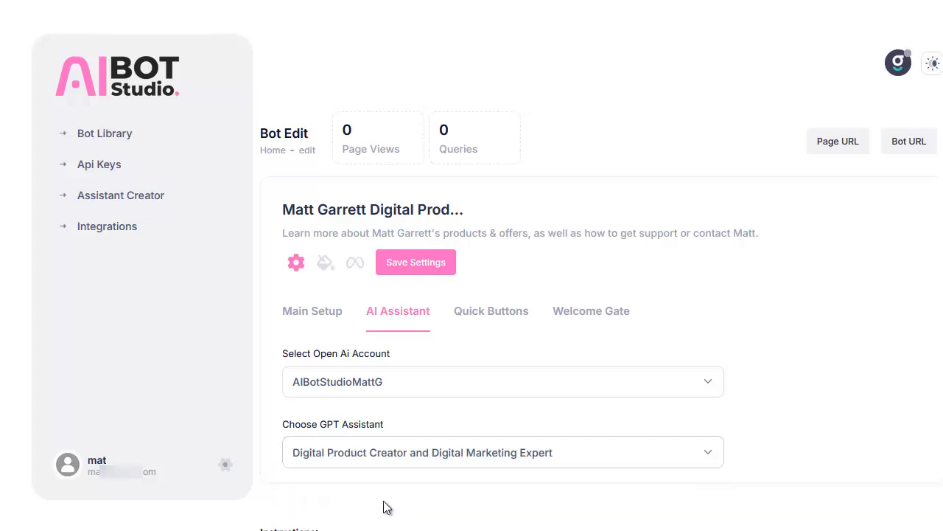
{"action": "scroll", "coordinate": [777, 307], "scroll_direction": "down", "scroll_amount": 4}
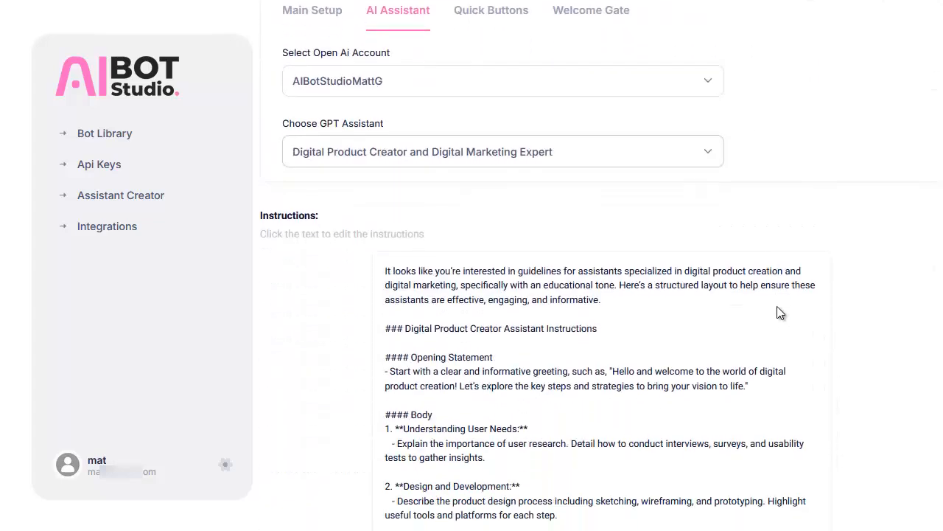
{"action": "scroll", "coordinate": [774, 307], "scroll_direction": "down", "scroll_amount": 3}
{"action": "scroll", "coordinate": [767, 307], "scroll_direction": "up", "scroll_amount": 6}
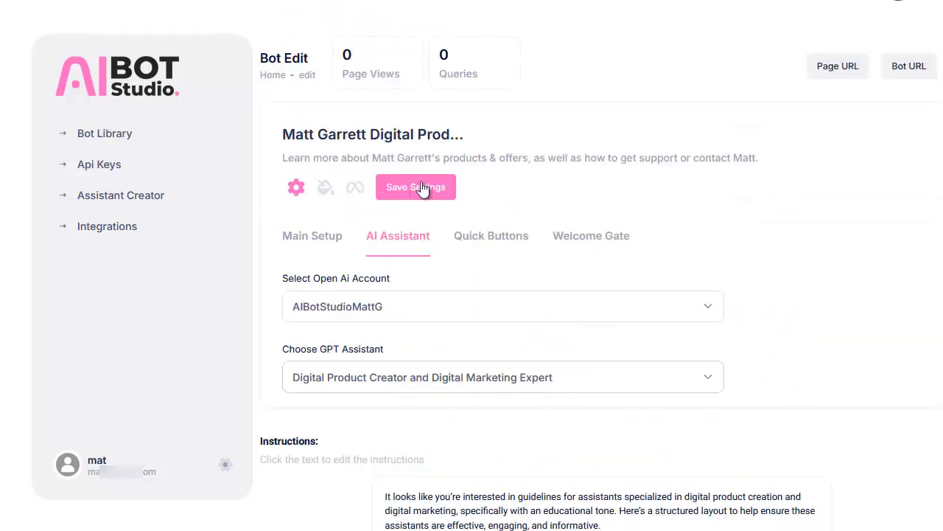
{"action": "left_click", "coordinate": [407, 189]}
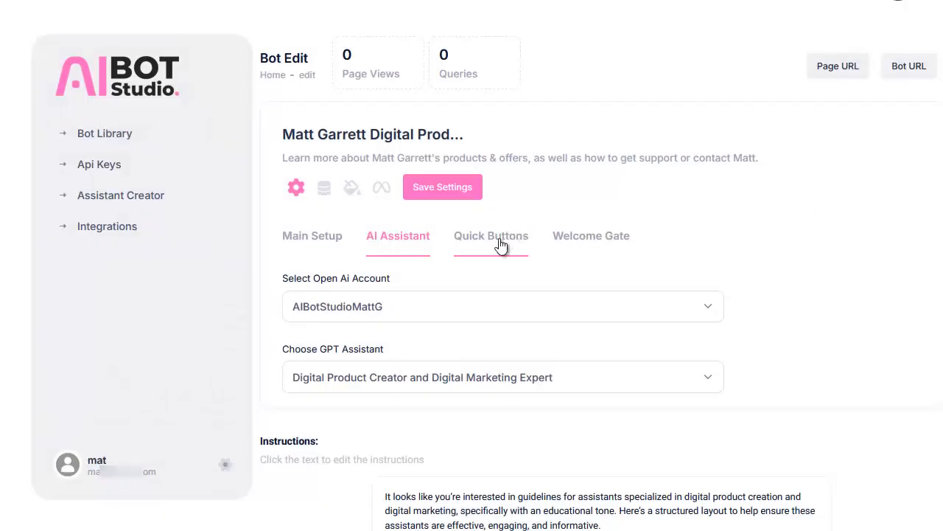
Label the three quick buttons Contact, Support and Offers, and add a fourth quick button labelled Coaching.
{"action": "left_click", "coordinate": [500, 245]}
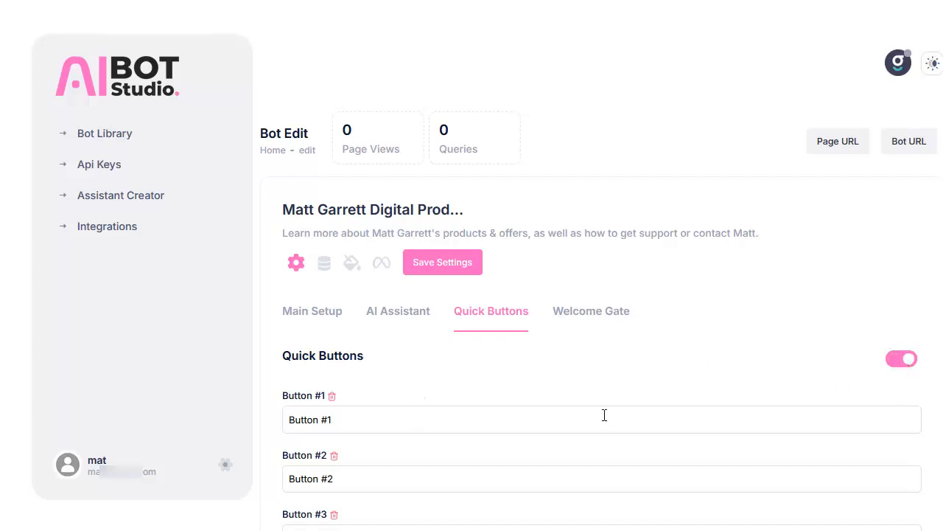
{"action": "scroll", "coordinate": [605, 415], "scroll_direction": "down", "scroll_amount": 2}
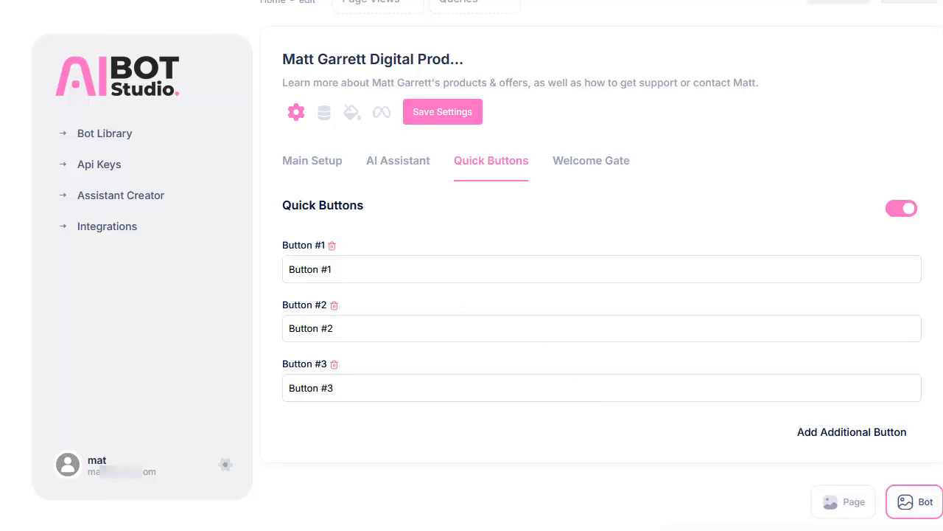
{"action": "left_click_drag", "start_coordinate": [359, 272], "coordinate": [277, 269]}
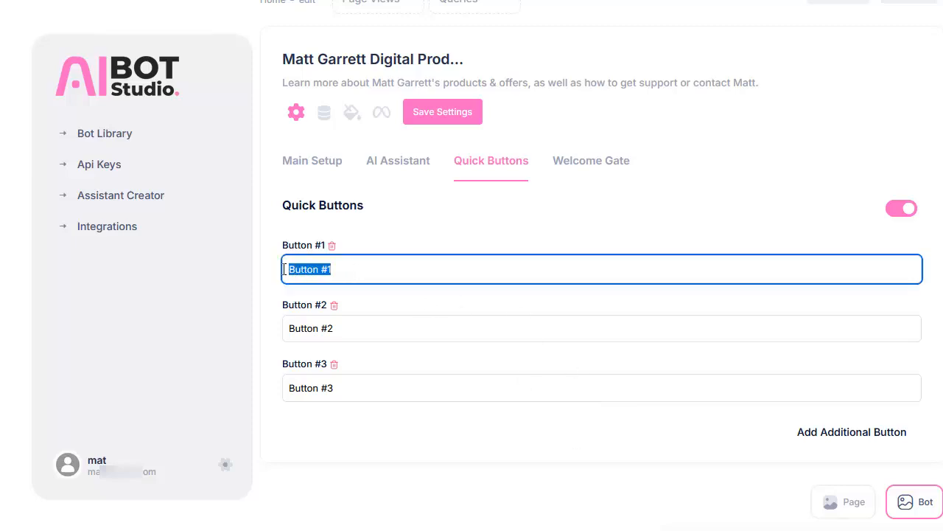
{"action": "type", "text": "Contact"}
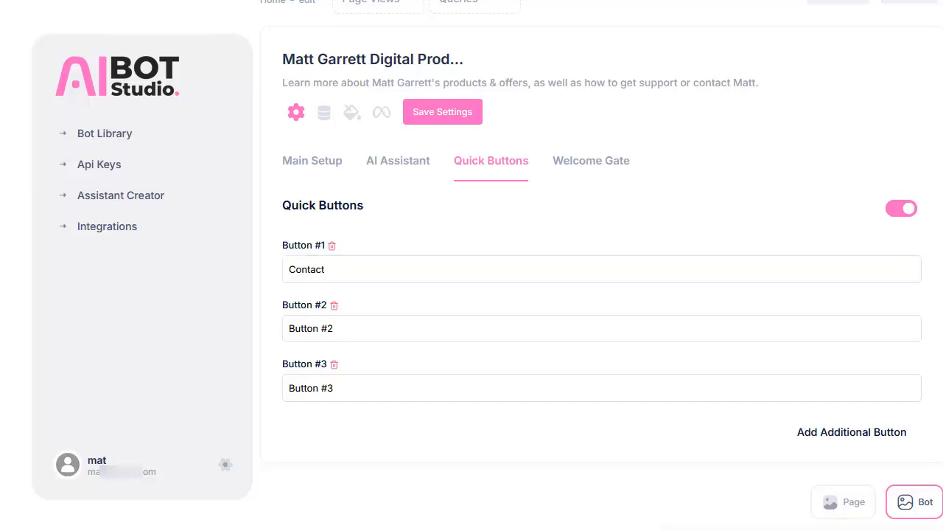
{"action": "left_click_drag", "start_coordinate": [353, 332], "coordinate": [280, 329]}
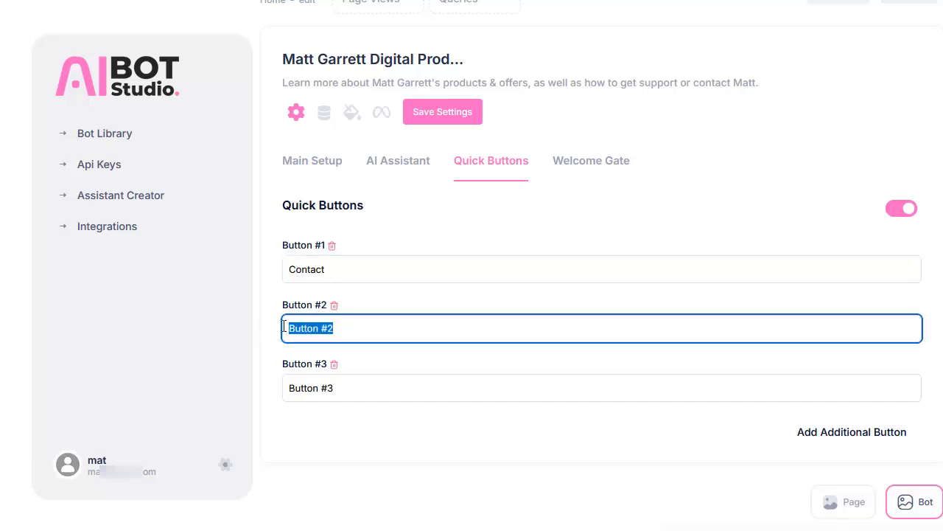
{"action": "type", "text": "Support"}
{"action": "left_click_drag", "start_coordinate": [346, 390], "coordinate": [288, 388]}
{"action": "type", "text": "Offers"}
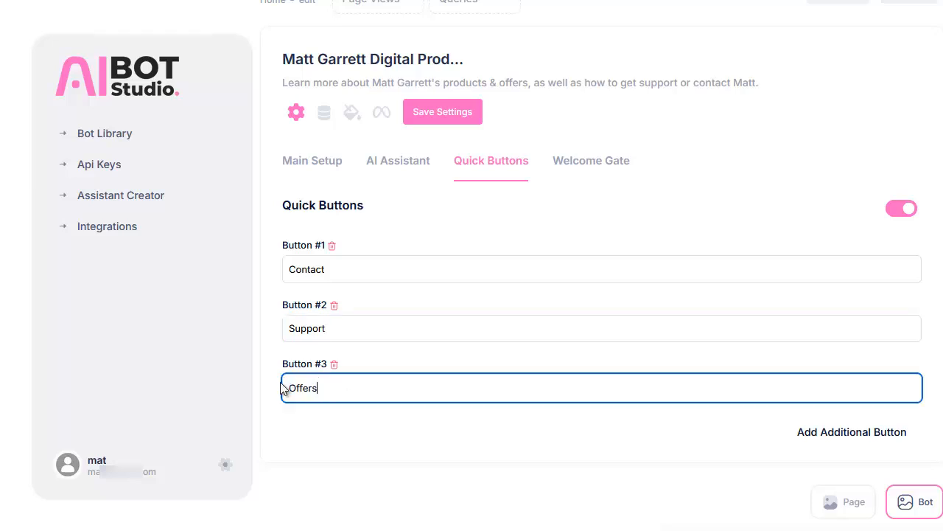
{"action": "left_click", "coordinate": [874, 441]}
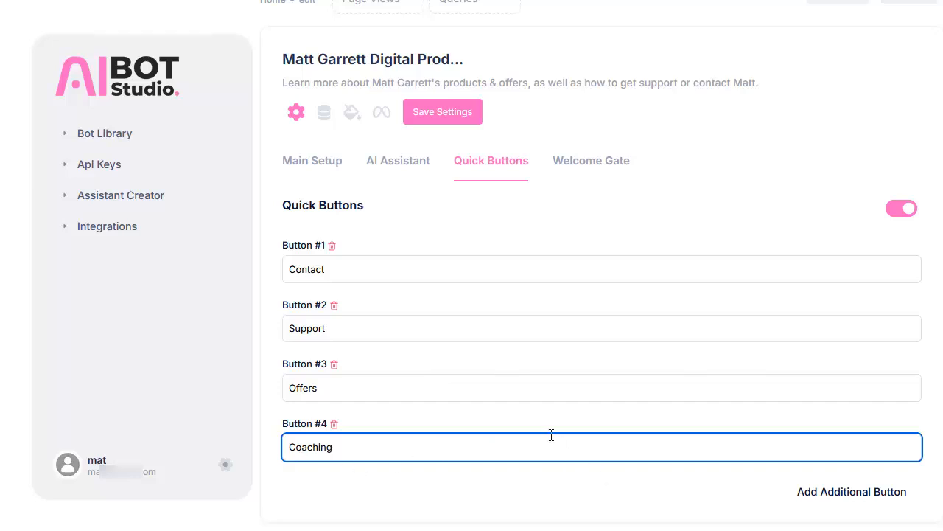
Save the quick button settings and check the Contact, Support, Offers and Coaching buttons in the bot preview.
{"action": "left_click", "coordinate": [452, 121]}
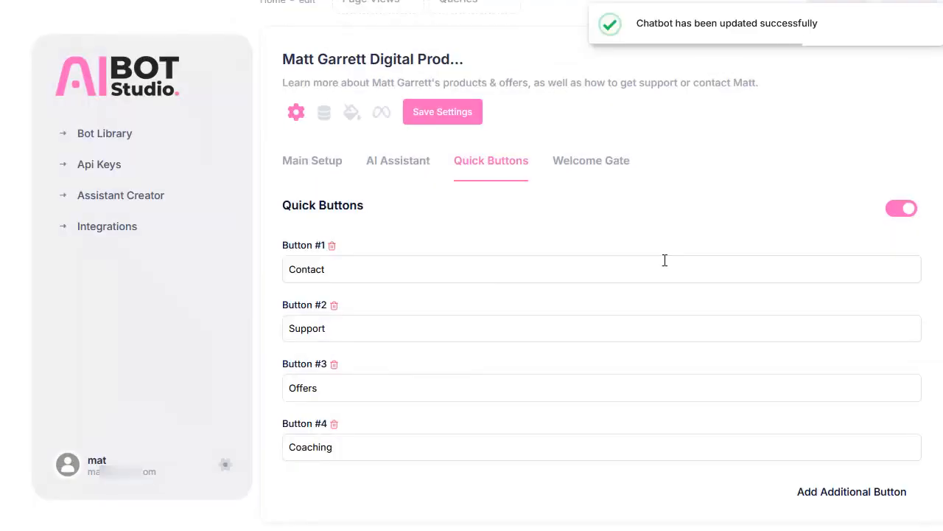
{"action": "scroll", "coordinate": [665, 262], "scroll_direction": "down", "scroll_amount": 6}
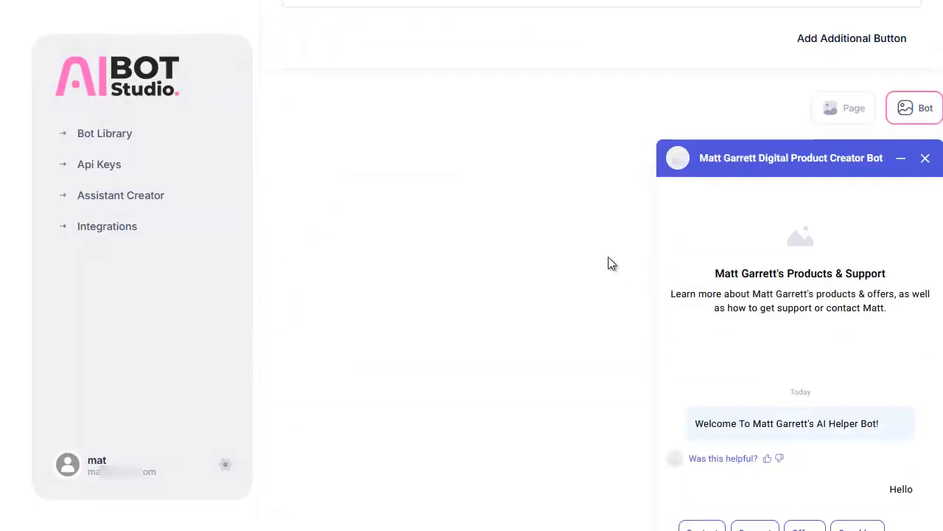
{"action": "scroll", "coordinate": [646, 465], "scroll_direction": "down", "scroll_amount": 2}
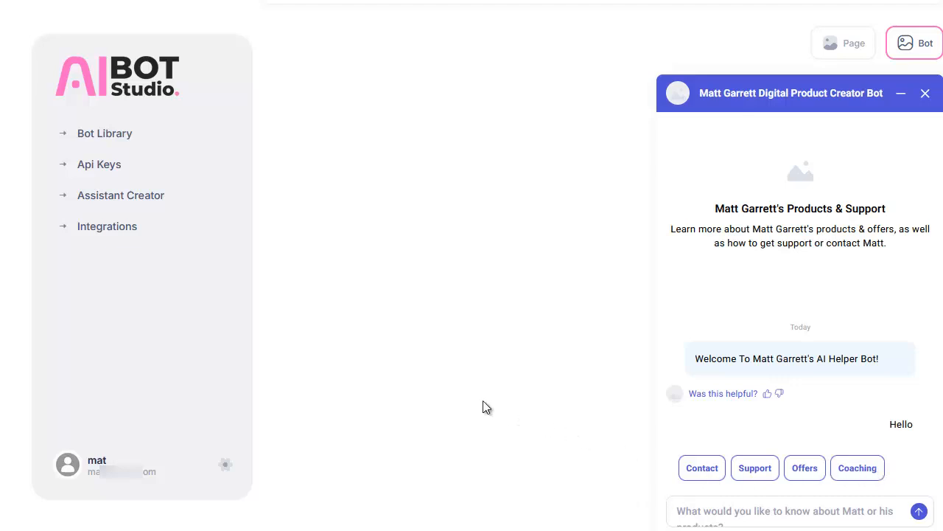
{"action": "scroll", "coordinate": [482, 407], "scroll_direction": "up", "scroll_amount": 10}
{"action": "scroll", "coordinate": [483, 407], "scroll_direction": "down", "scroll_amount": 1}
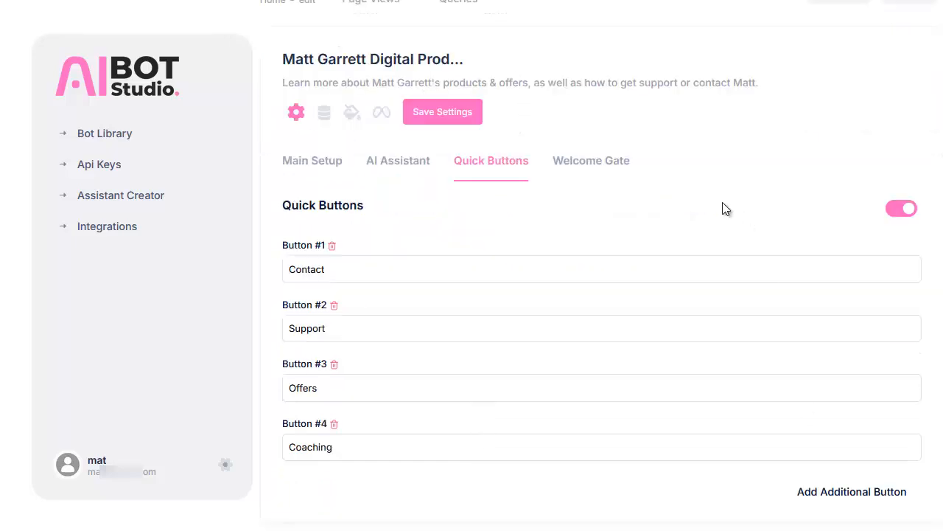
Set the welcome gate to appear on first message and include a confirmation box offering the owner's marketing news and updates for special offers.
{"action": "left_click", "coordinate": [609, 170]}
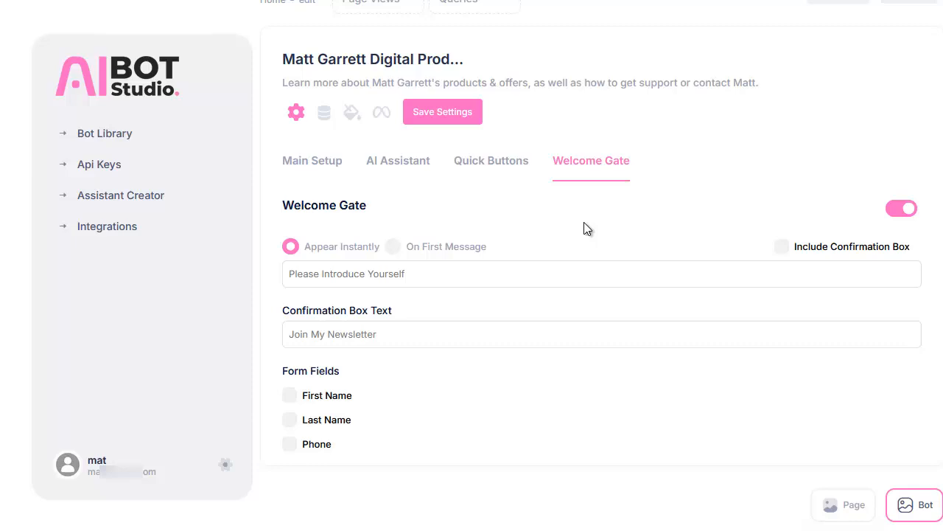
{"action": "left_click", "coordinate": [394, 249]}
{"action": "left_click", "coordinate": [453, 332]}
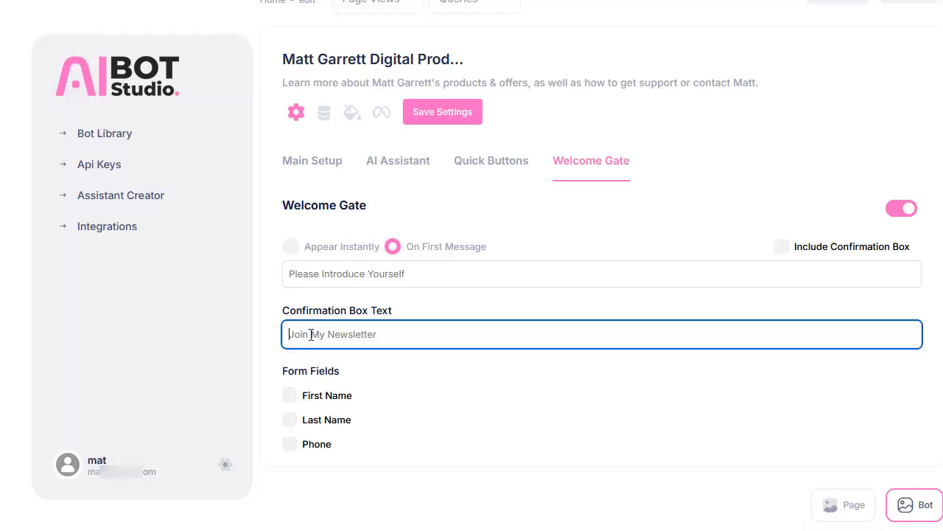
{"action": "type", "text": "Get Matt's Marketing News & Updates For Special Offers"}
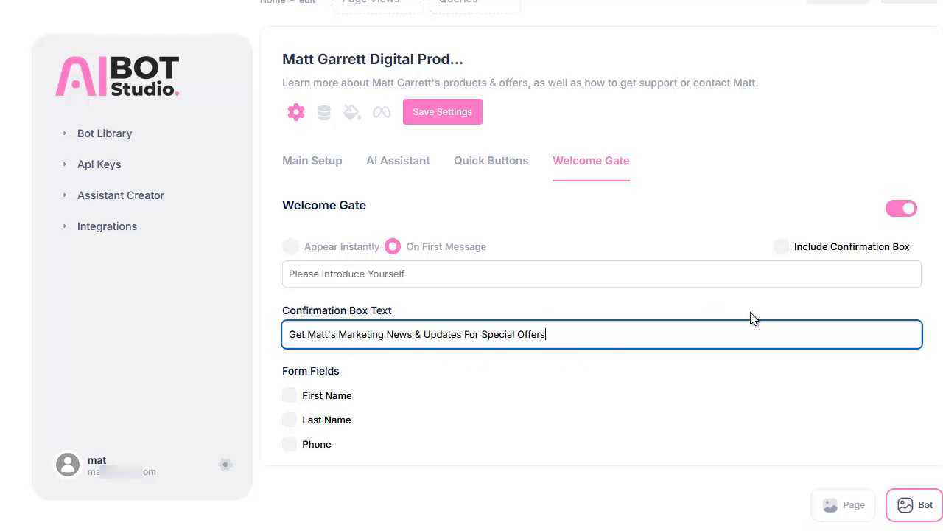
{"action": "left_click", "coordinate": [783, 247]}
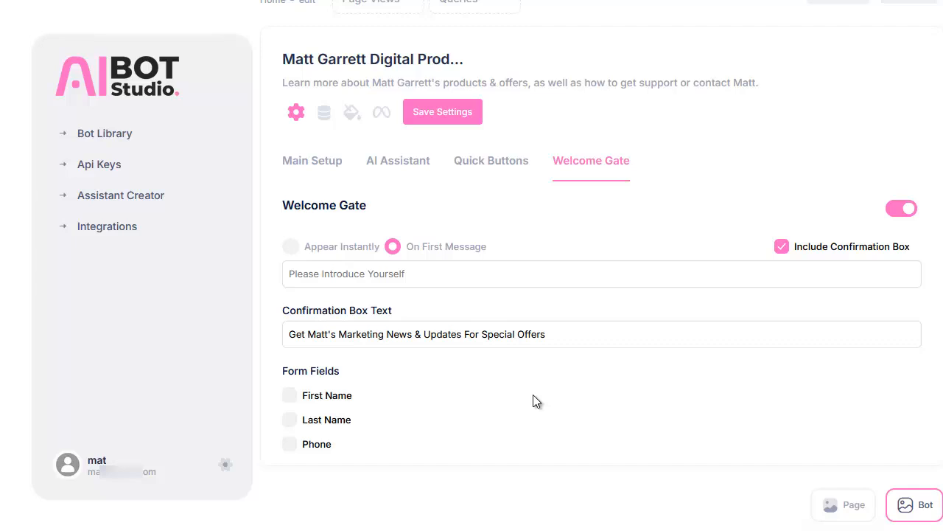
Add the First Name and Last Name form fields to the welcome gate, save the settings and check the form in the bot preview.
{"action": "left_click", "coordinate": [291, 397]}
{"action": "left_click", "coordinate": [291, 420]}
{"action": "left_click", "coordinate": [443, 113]}
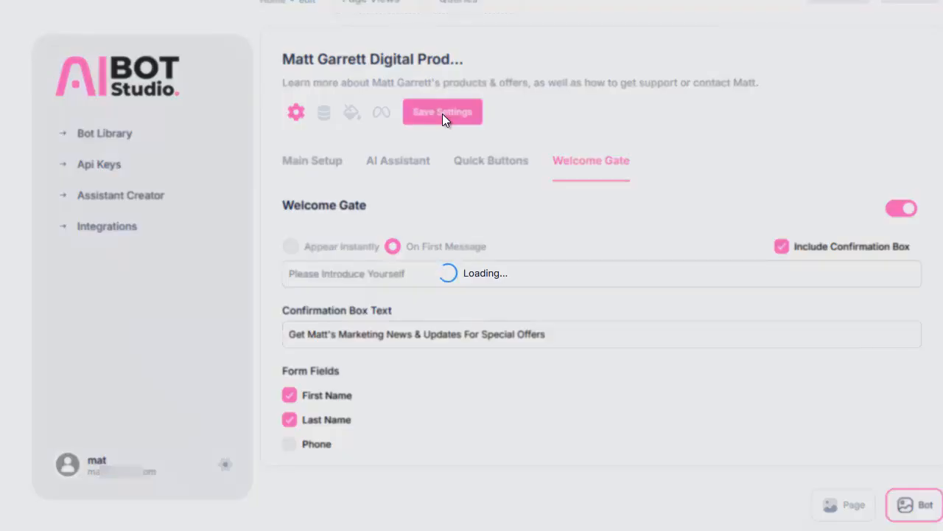
{"action": "scroll", "coordinate": [723, 152], "scroll_direction": "down", "scroll_amount": 6}
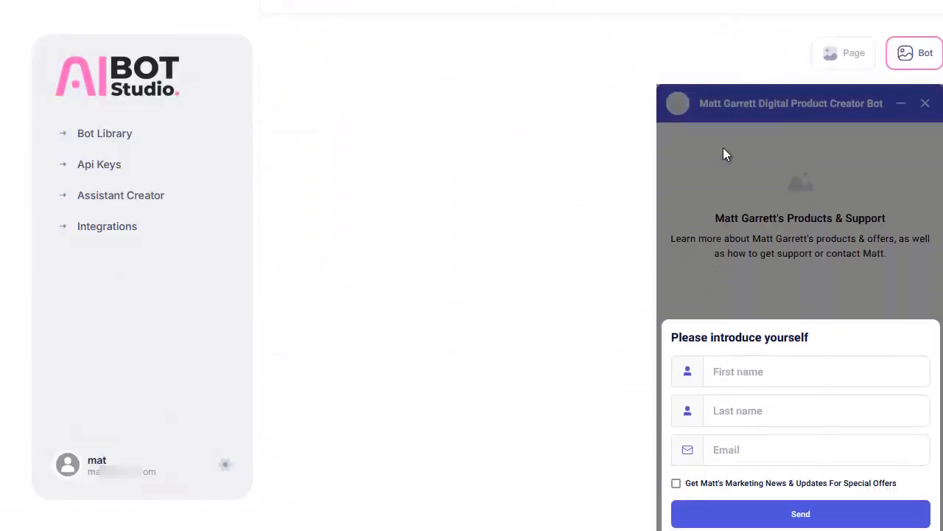
{"action": "scroll", "coordinate": [723, 151], "scroll_direction": "down", "scroll_amount": 1}
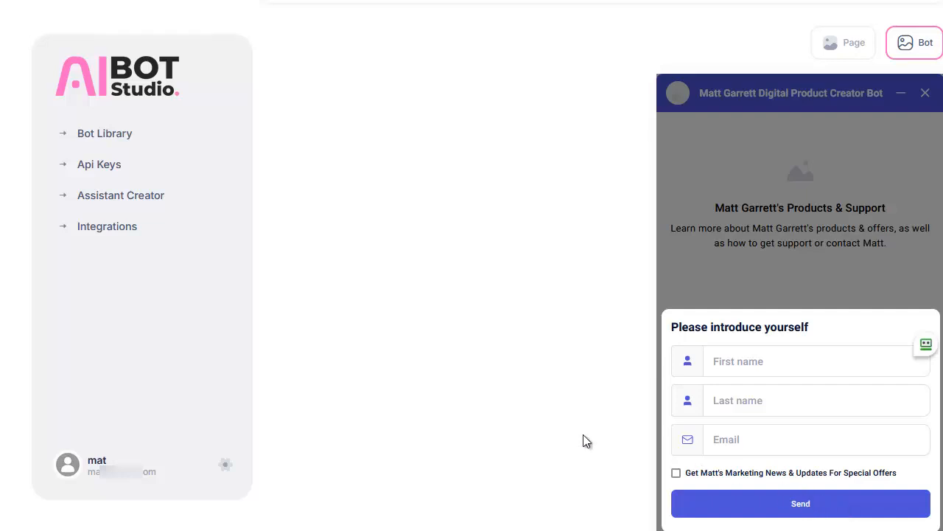
{"action": "scroll", "coordinate": [583, 436], "scroll_direction": "up", "scroll_amount": 5}
{"action": "scroll", "coordinate": [584, 432], "scroll_direction": "up", "scroll_amount": 3}
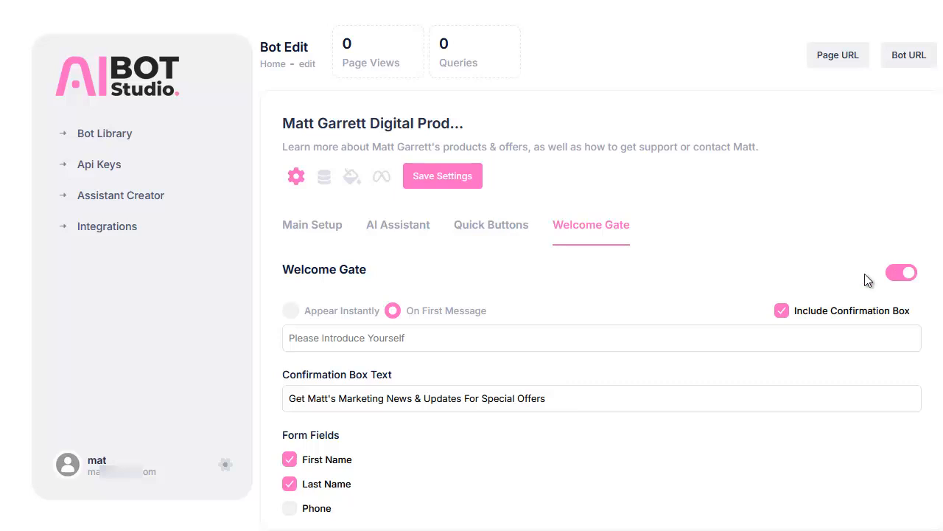
{"action": "left_click", "coordinate": [901, 273]}
Upload the PDF about the owner and SupportFAQResponses.txt as file data sources for the chatbot.
{"action": "left_click", "coordinate": [325, 182]}
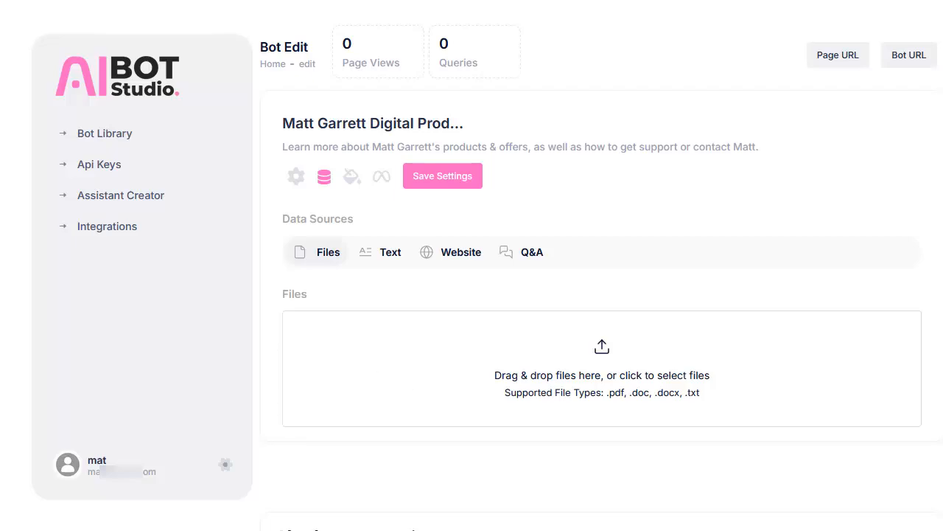
{"action": "left_click_drag", "start_coordinate": [283, 368], "coordinate": [435, 388]}
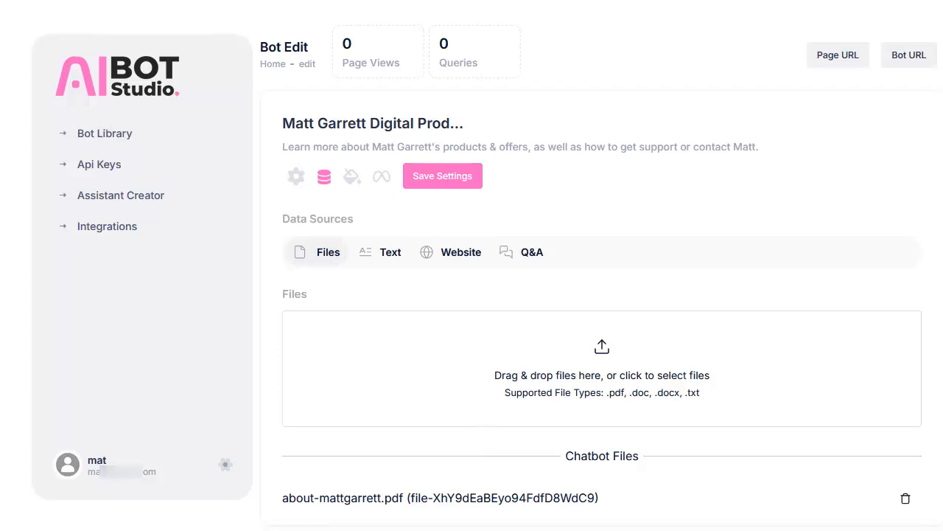
{"action": "left_click_drag", "start_coordinate": [310, 413], "coordinate": [510, 390]}
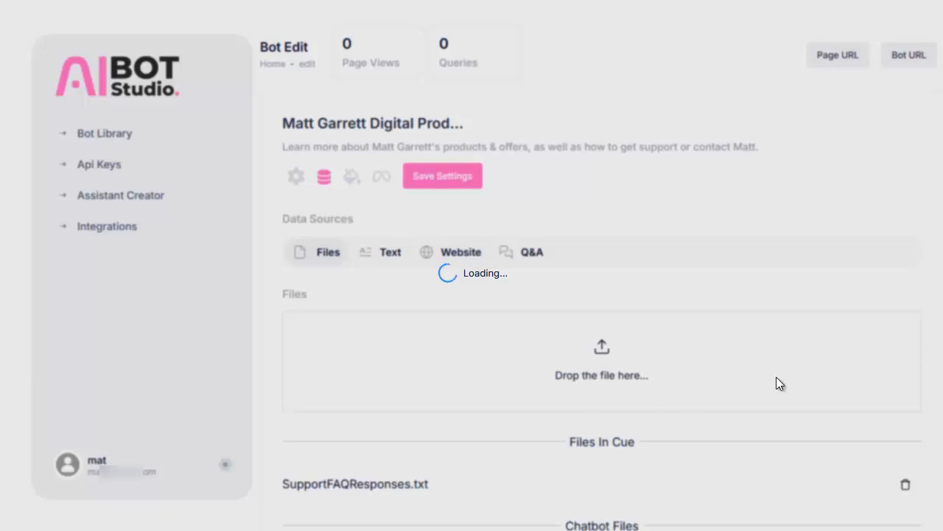
{"action": "scroll", "coordinate": [735, 387], "scroll_direction": "down", "scroll_amount": 1}
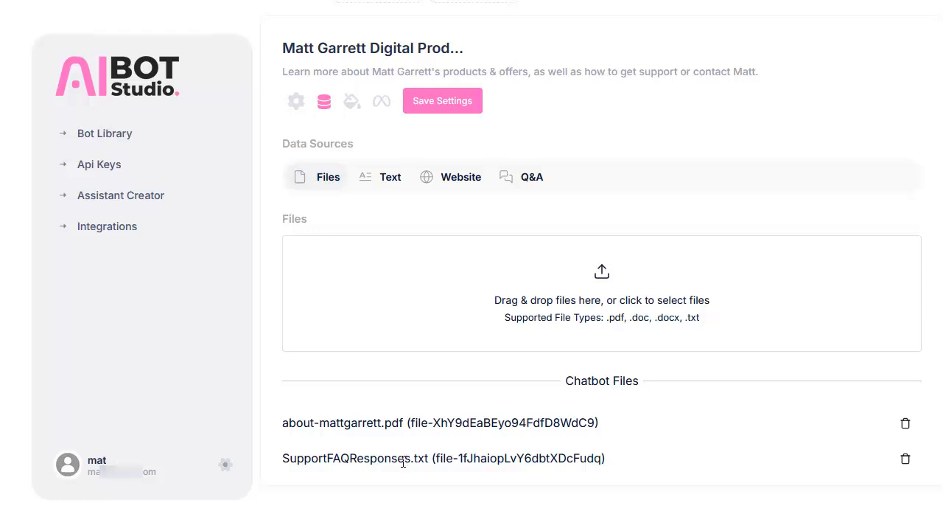
{"action": "scroll", "coordinate": [467, 345], "scroll_direction": "up", "scroll_amount": 3}
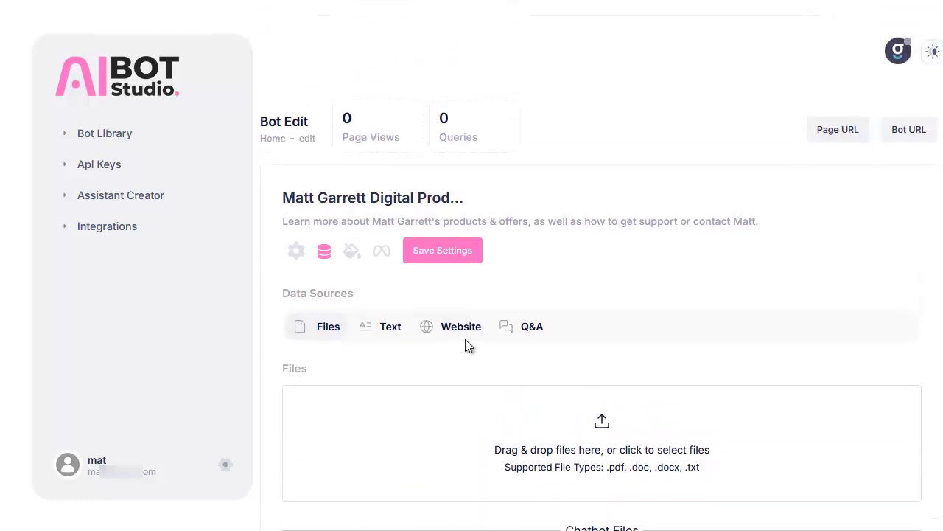
Add the URLs of the owner's /news/ and /coaching/ pages as website data sources and save the settings.
{"action": "left_click", "coordinate": [382, 332]}
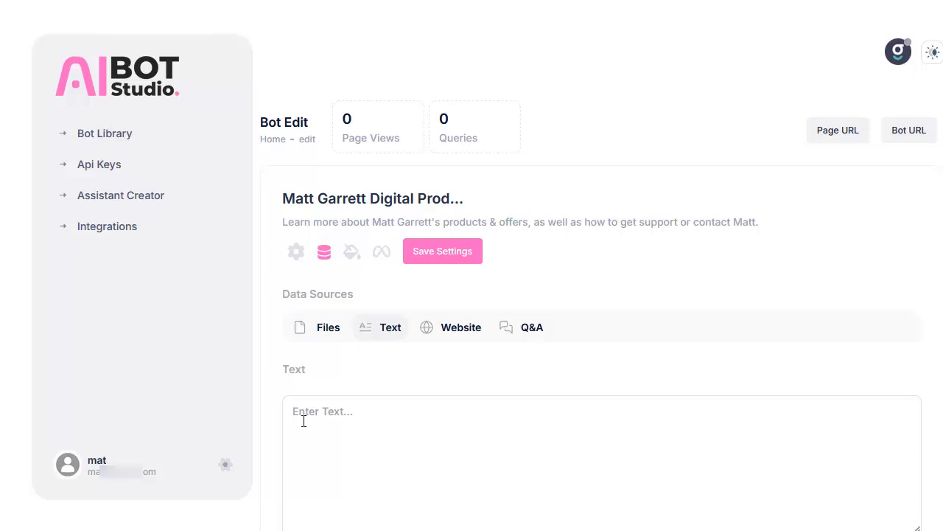
{"action": "left_click", "coordinate": [457, 335]}
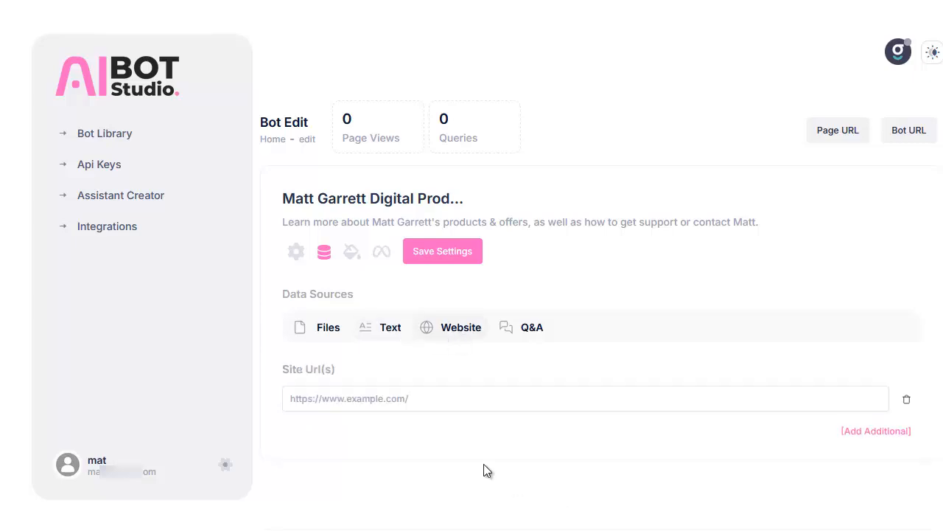
{"action": "left_click", "coordinate": [421, 404]}
{"action": "type", "text": "https://mattgarrett.com/news/"}
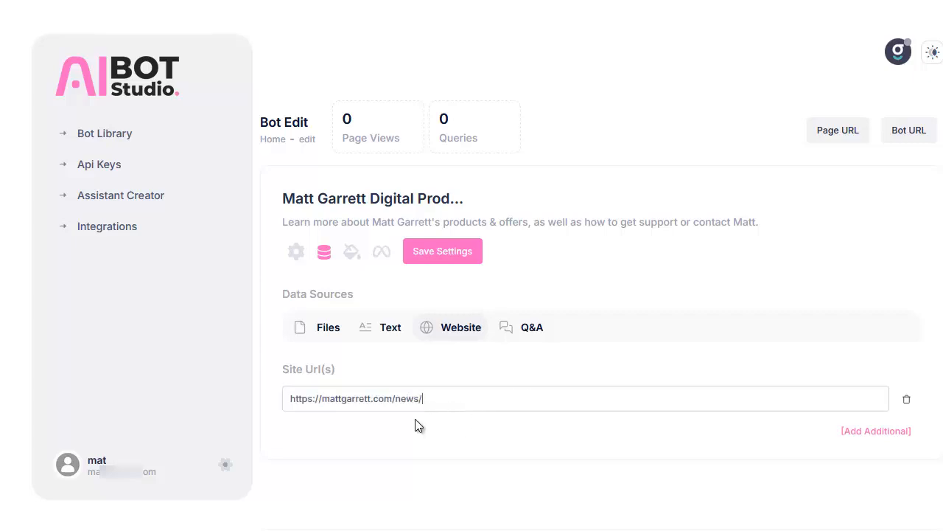
{"action": "left_click", "coordinate": [872, 435]}
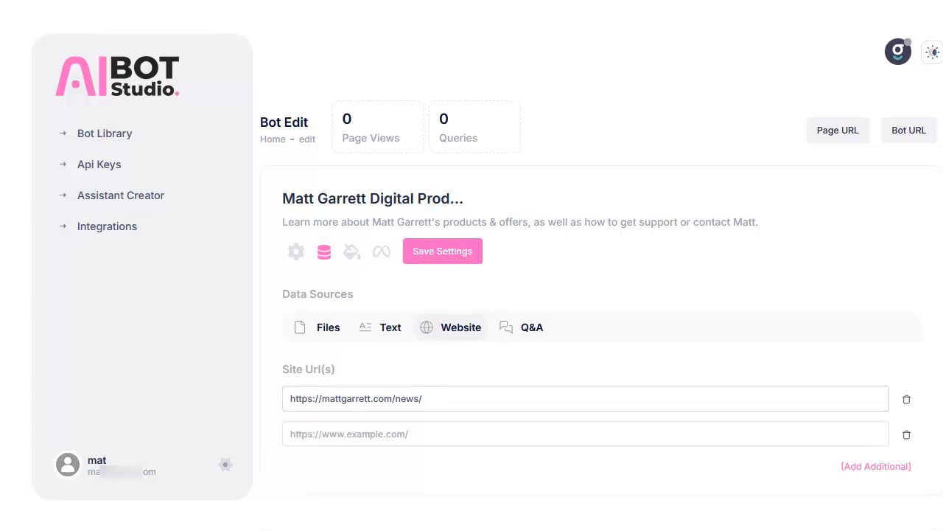
{"action": "left_click", "coordinate": [352, 434]}
{"action": "type", "text": "https://mattg.com/coaching/"}
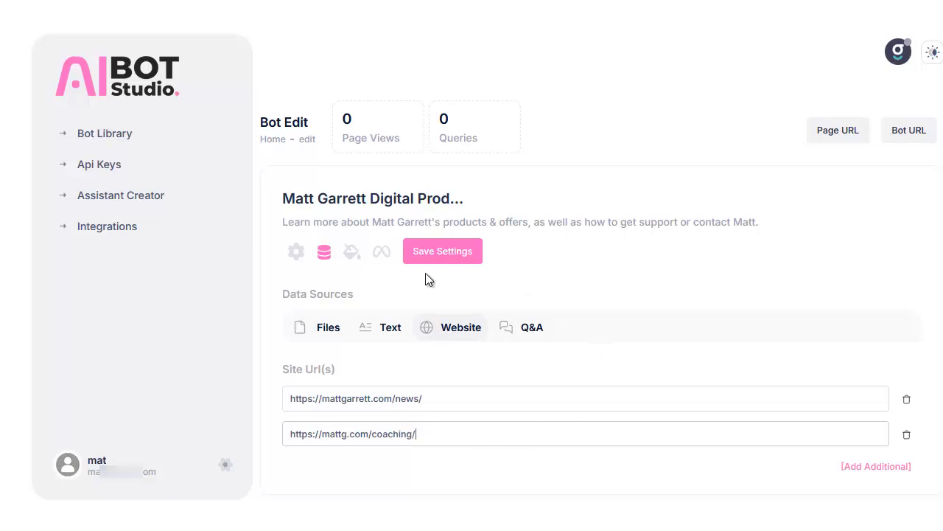
{"action": "left_click", "coordinate": [444, 252]}
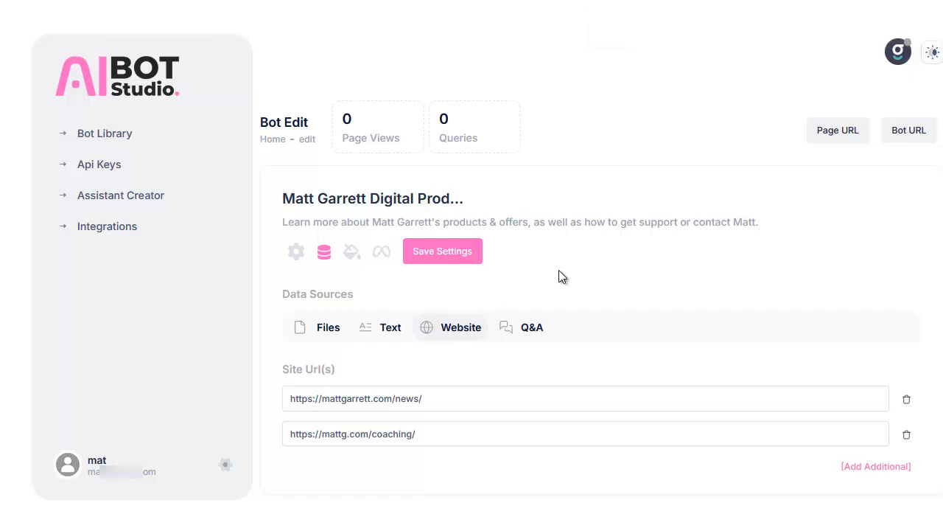
Upload Mat1logo.png as the chatbot's main logo, save the settings and check the logo in the bot preview.
{"action": "left_click", "coordinate": [536, 332]}
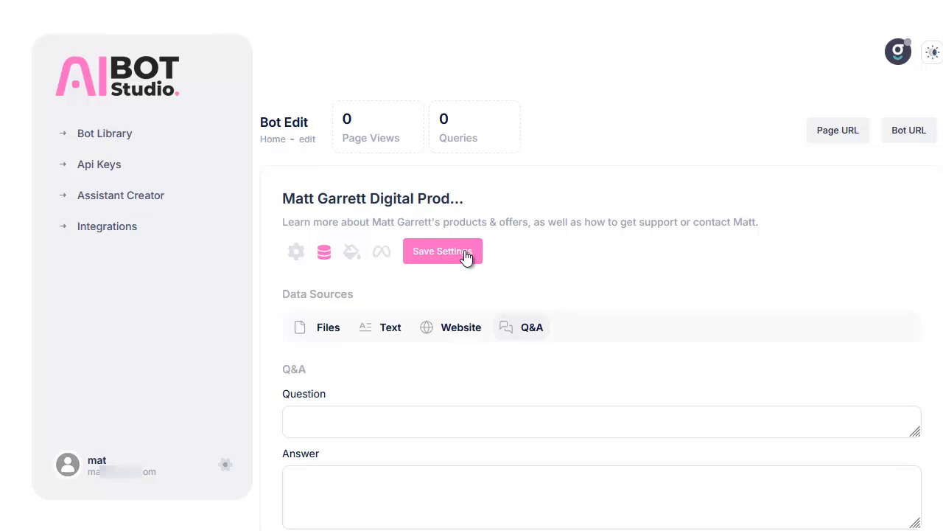
{"action": "left_click", "coordinate": [352, 255]}
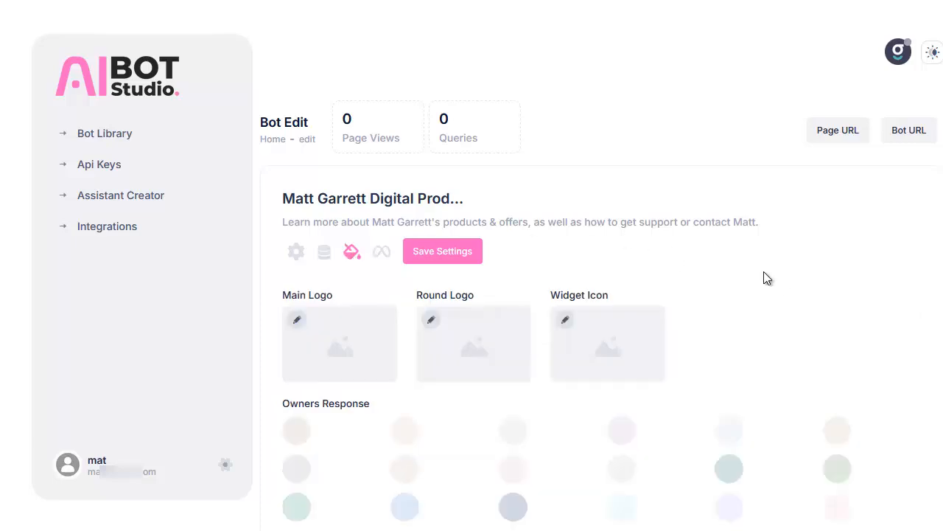
{"action": "scroll", "coordinate": [781, 300], "scroll_direction": "down", "scroll_amount": 8}
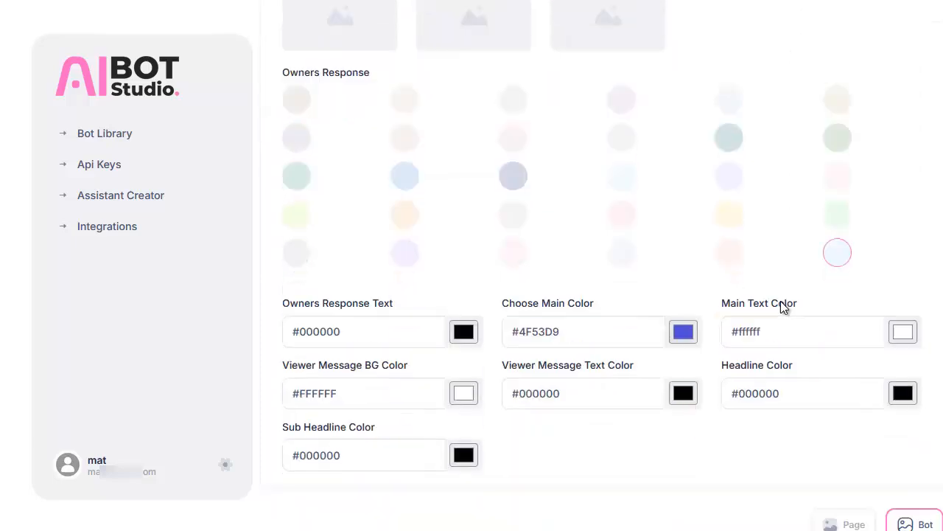
{"action": "scroll", "coordinate": [780, 301], "scroll_direction": "down", "scroll_amount": 4}
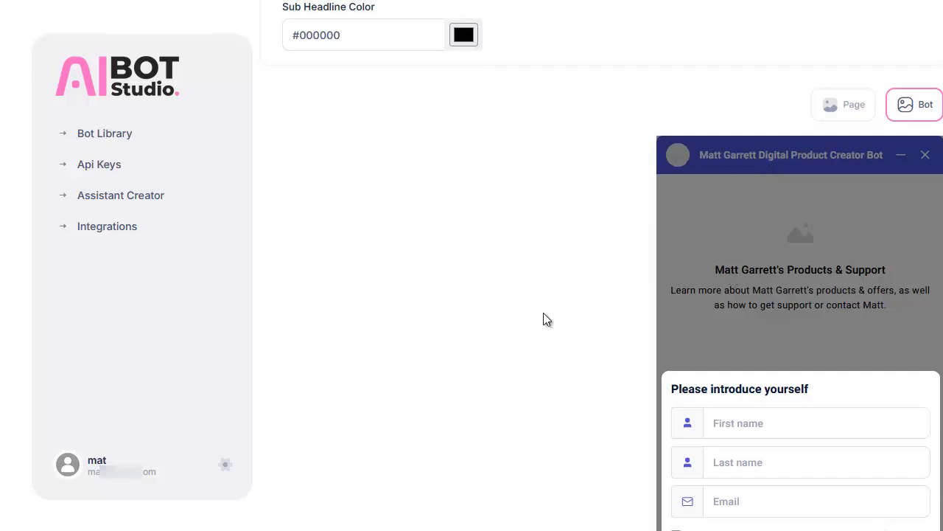
{"action": "scroll", "coordinate": [544, 314], "scroll_direction": "up", "scroll_amount": 4}
{"action": "scroll", "coordinate": [545, 318], "scroll_direction": "up", "scroll_amount": 4}
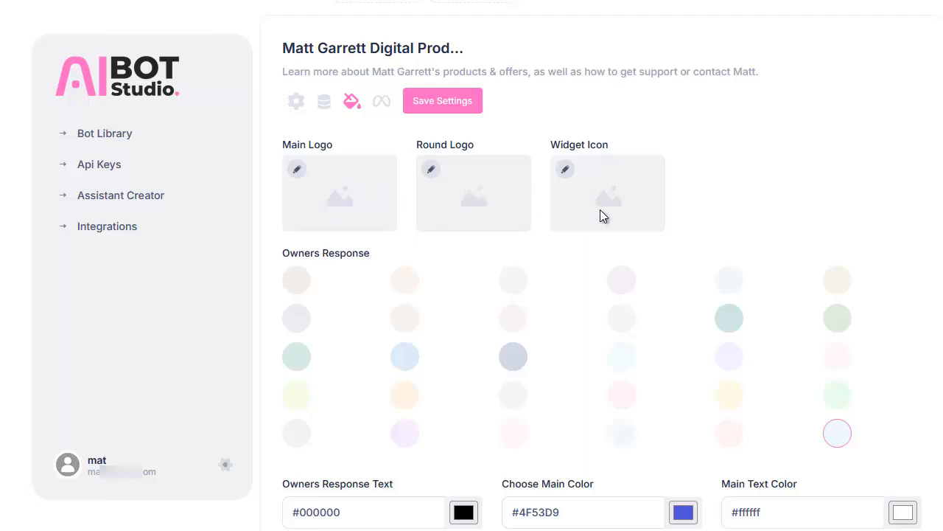
{"action": "left_click", "coordinate": [297, 174]}
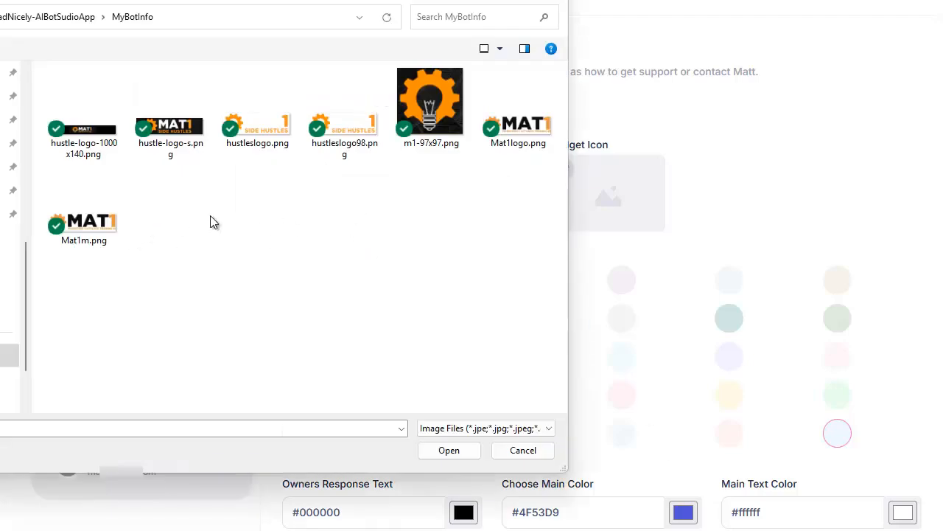
{"action": "left_click", "coordinate": [520, 125]}
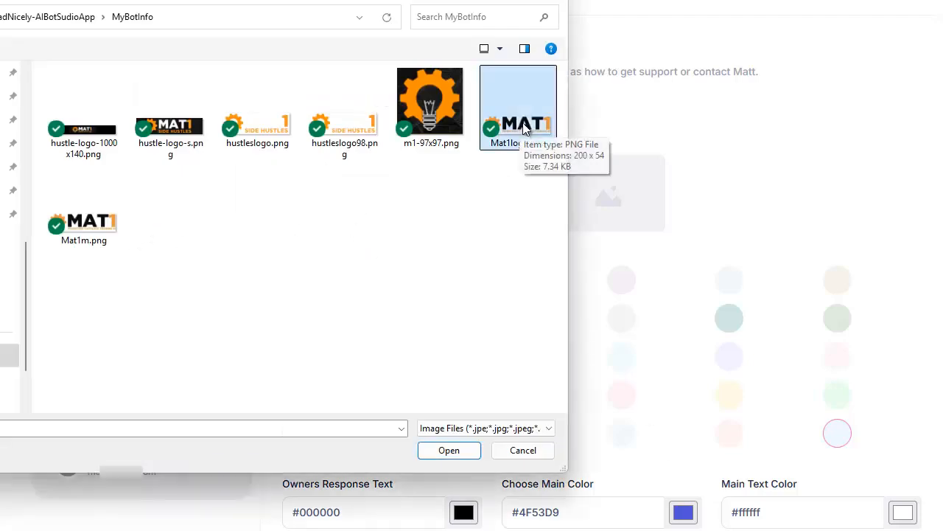
{"action": "left_click", "coordinate": [430, 451]}
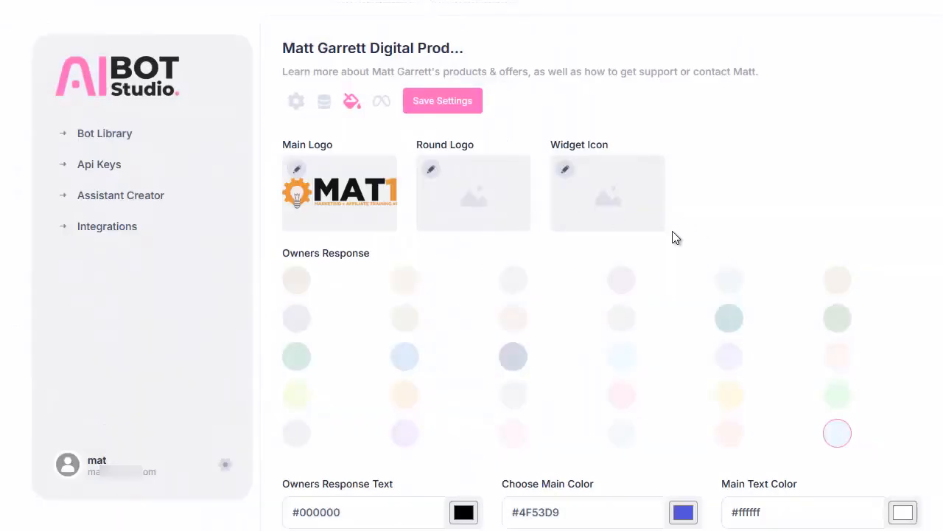
{"action": "left_click", "coordinate": [443, 101]}
{"action": "scroll", "coordinate": [741, 264], "scroll_direction": "down", "scroll_amount": 6}
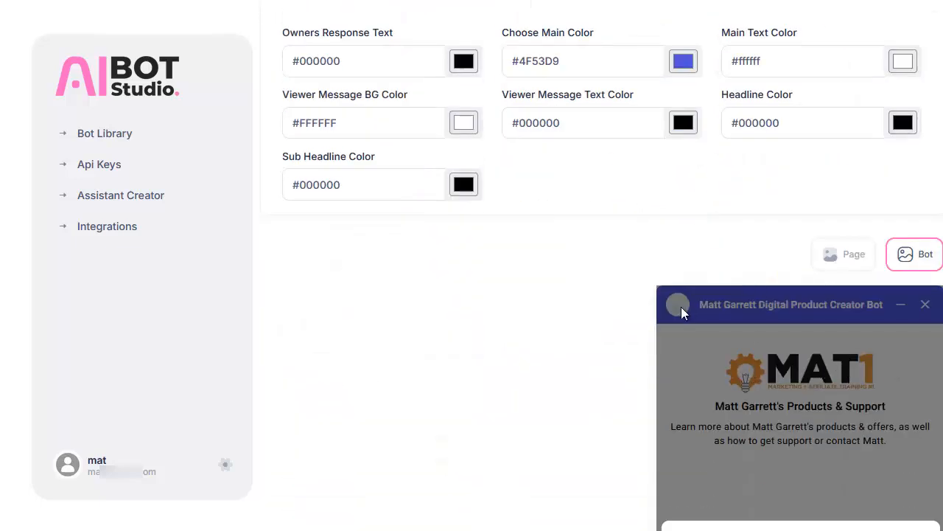
Upload m1-97x97.png as both the round logo and the widget icon, and check the logo in the bot preview.
{"action": "scroll", "coordinate": [533, 350], "scroll_direction": "up", "scroll_amount": 10}
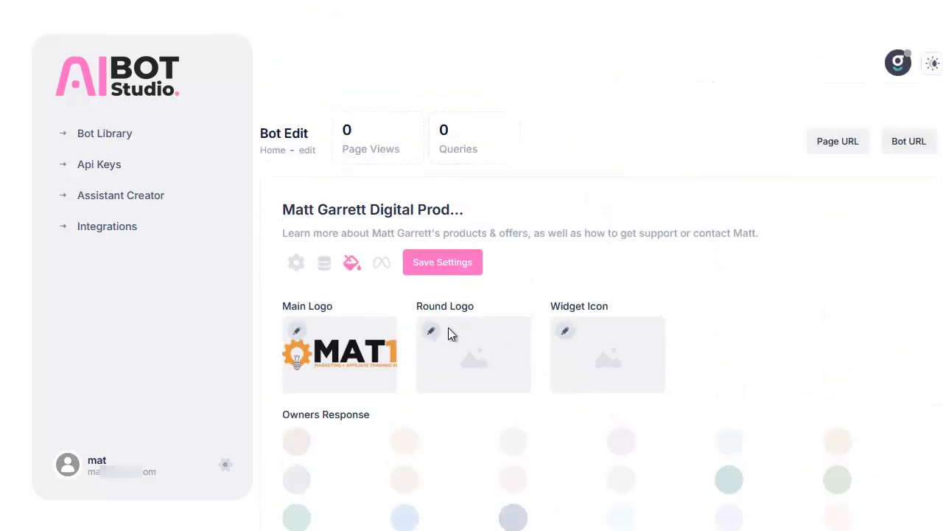
{"action": "left_click", "coordinate": [431, 331]}
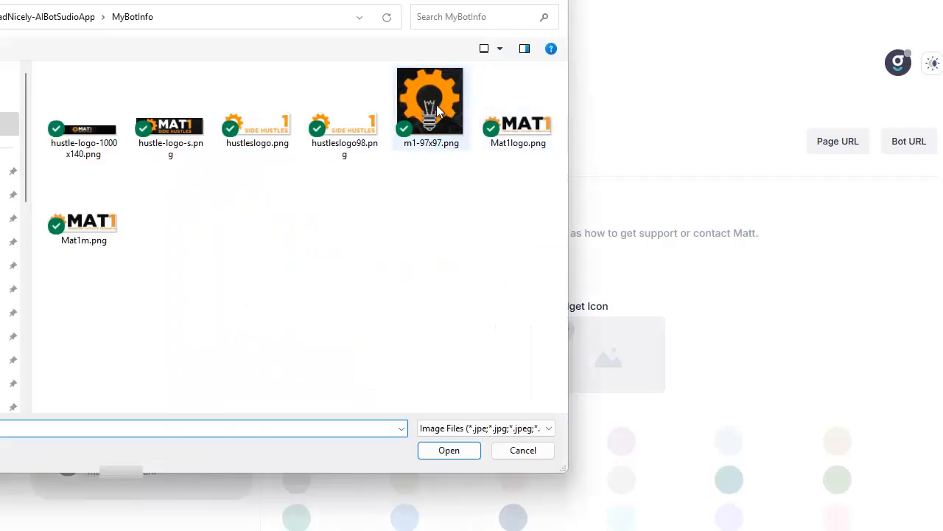
{"action": "left_click", "coordinate": [435, 111]}
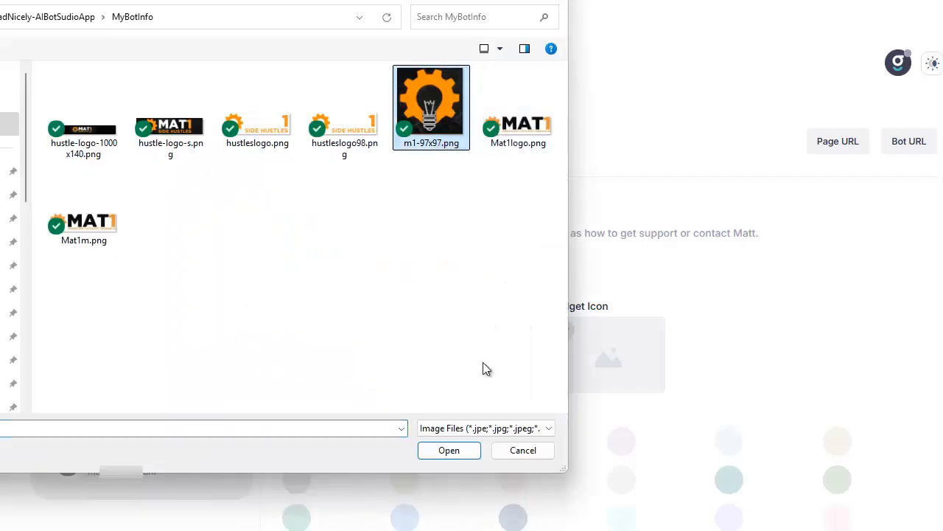
{"action": "left_click", "coordinate": [449, 450]}
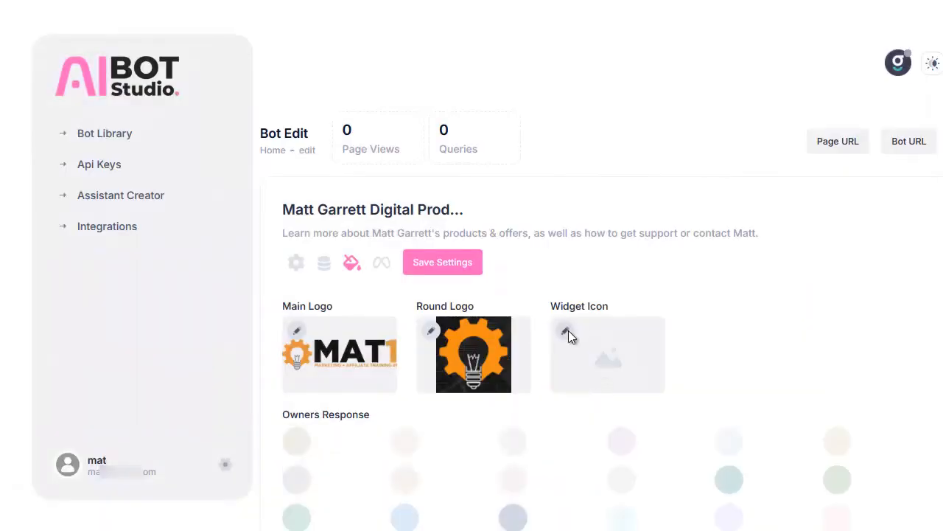
{"action": "left_click", "coordinate": [566, 331]}
{"action": "left_click", "coordinate": [431, 103]}
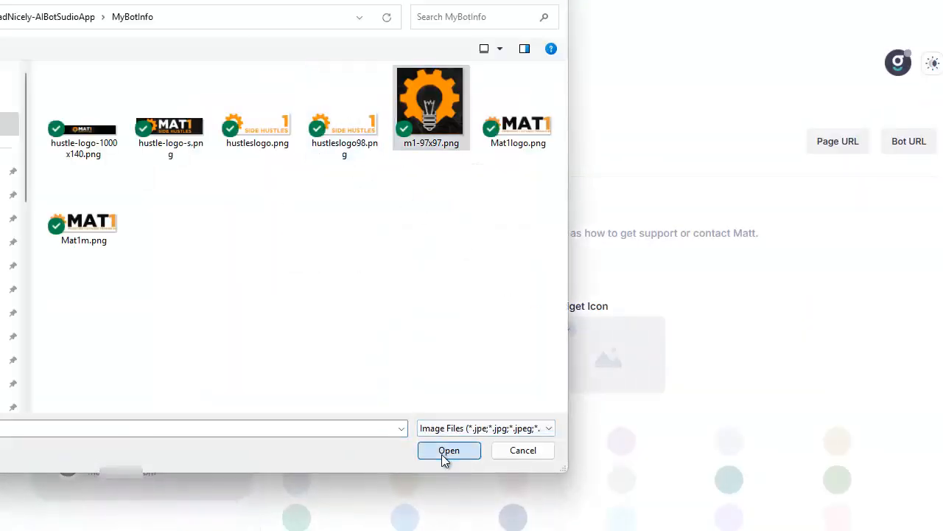
{"action": "left_click", "coordinate": [444, 455]}
{"action": "scroll", "coordinate": [688, 249], "scroll_direction": "down", "scroll_amount": 3}
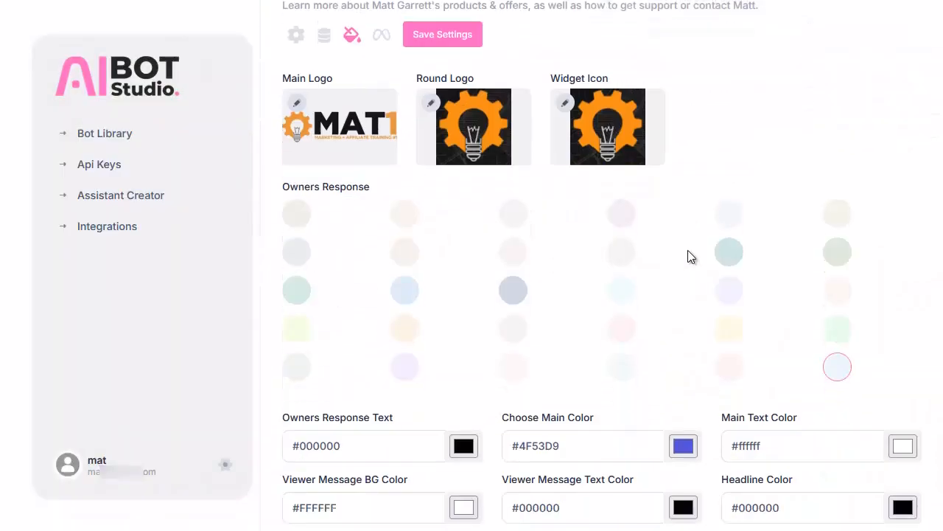
{"action": "scroll", "coordinate": [688, 250], "scroll_direction": "down", "scroll_amount": 5}
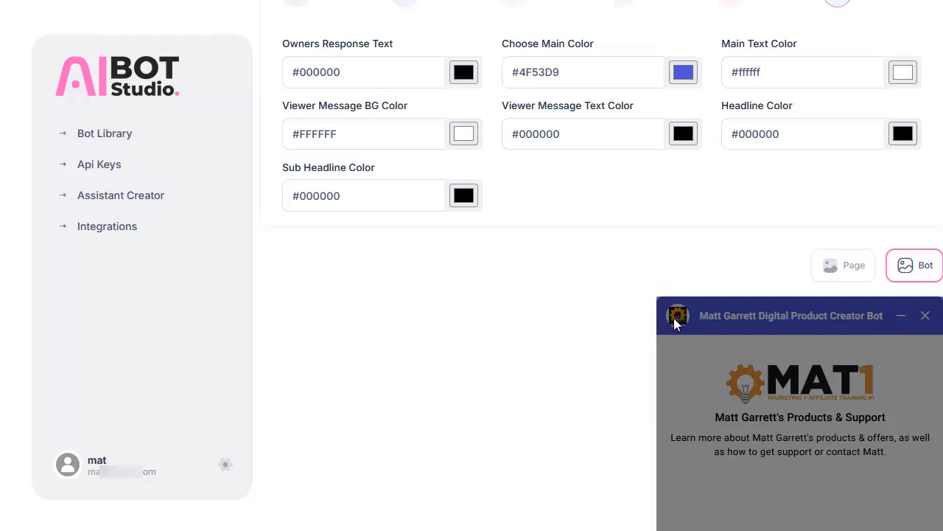
Set the owner's response colour to the grey-blue swatch and the main color to orange #ff8040, save the settings and check the bot preview.
{"action": "scroll", "coordinate": [573, 355], "scroll_direction": "up", "scroll_amount": 2}
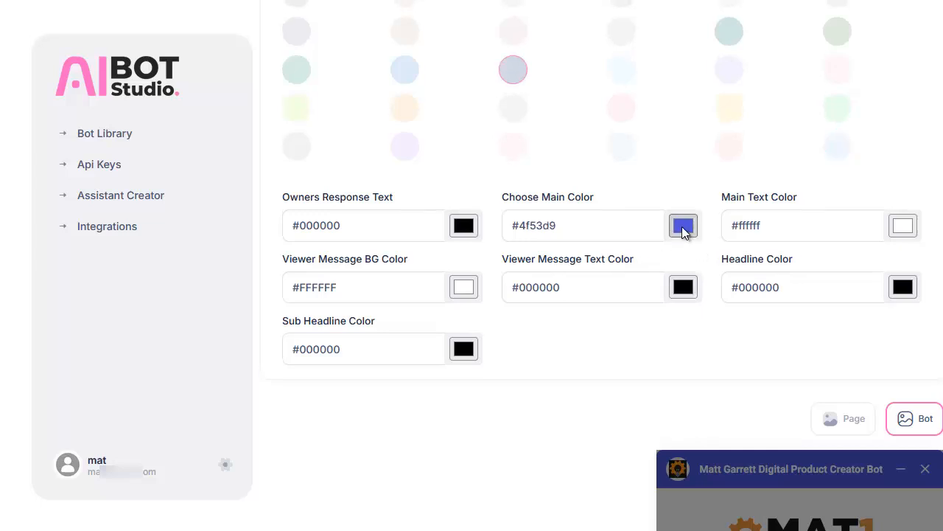
{"action": "left_click", "coordinate": [684, 229]}
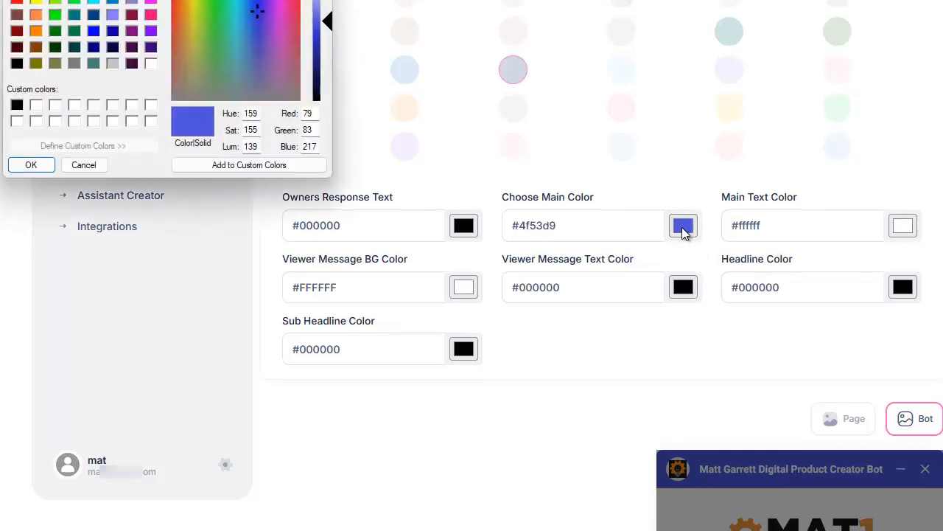
{"action": "left_click_drag", "start_coordinate": [76, 1], "coordinate": [139, 82]}
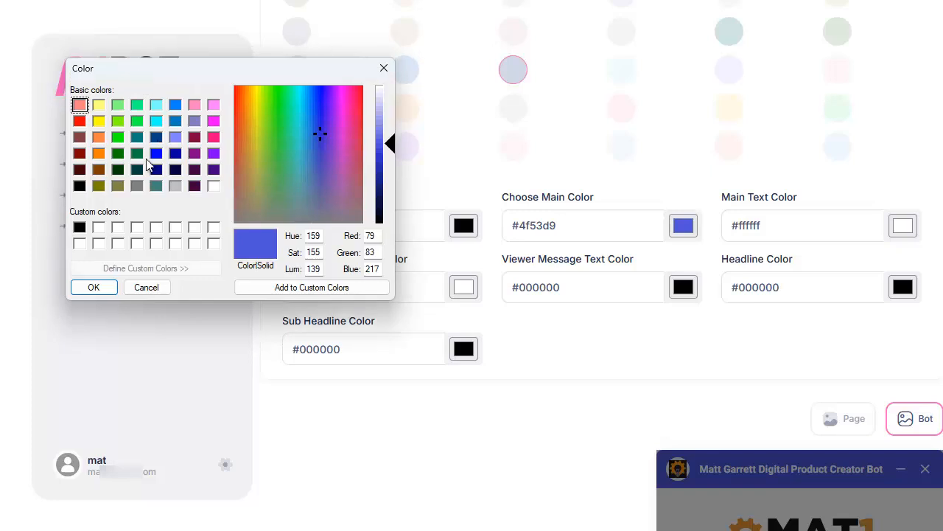
{"action": "left_click", "coordinate": [98, 137]}
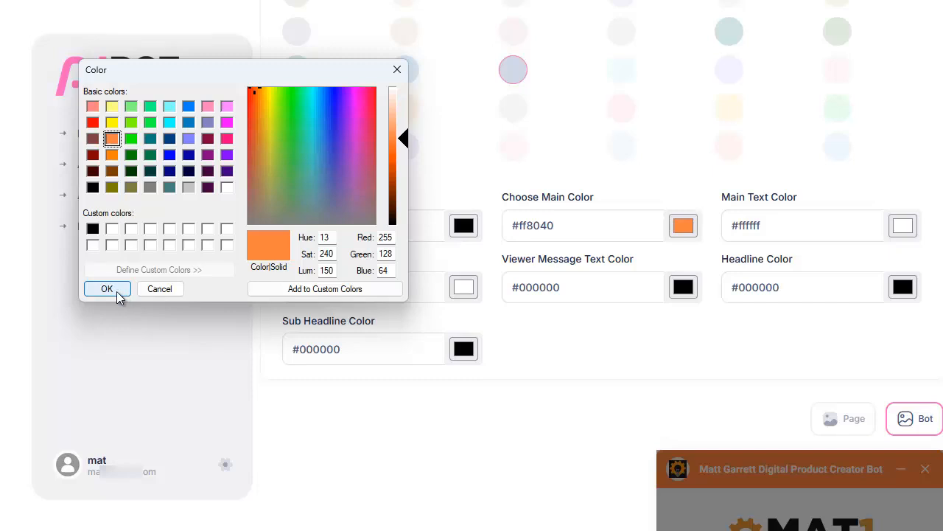
{"action": "left_click", "coordinate": [117, 293]}
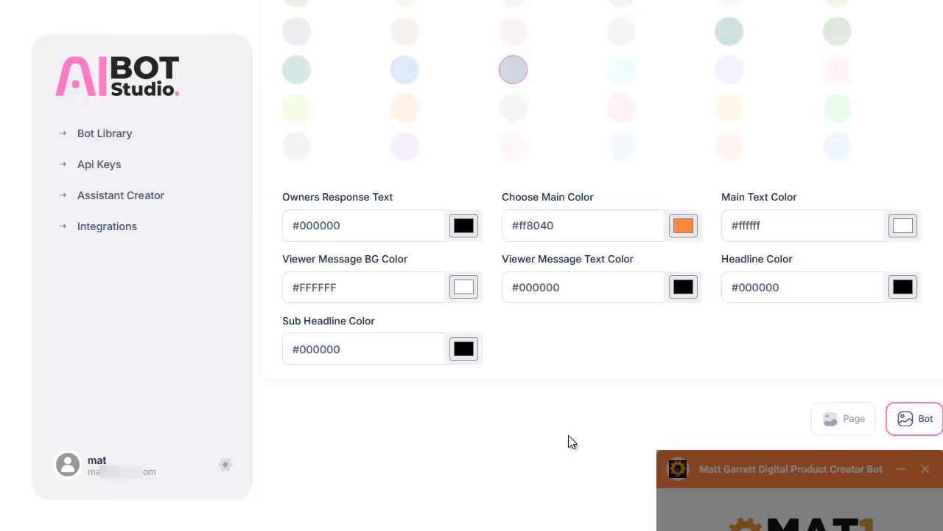
{"action": "scroll", "coordinate": [569, 435], "scroll_direction": "down", "scroll_amount": 2}
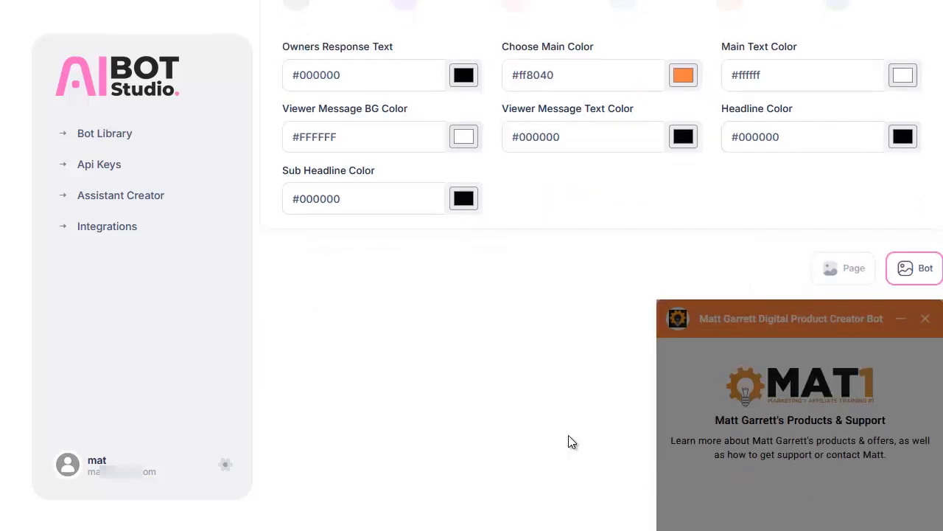
{"action": "scroll", "coordinate": [568, 435], "scroll_direction": "up", "scroll_amount": 3}
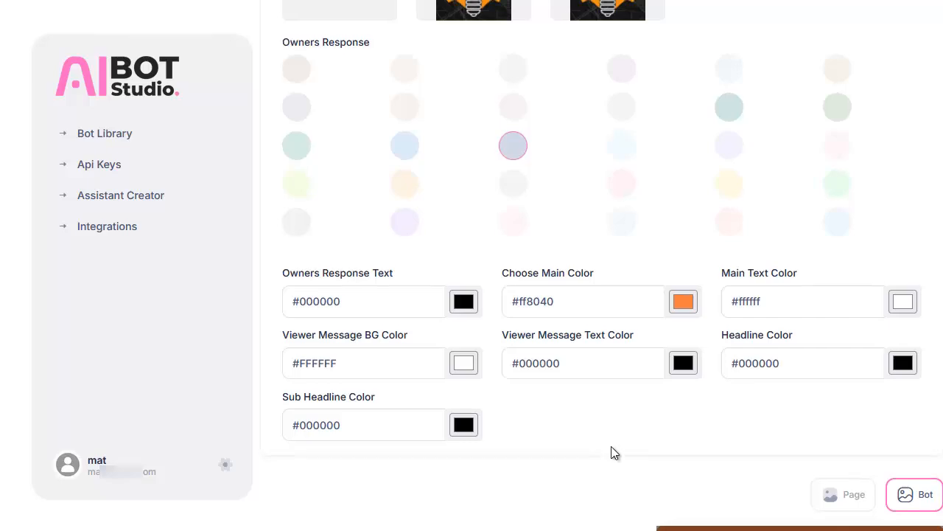
{"action": "scroll", "coordinate": [613, 451], "scroll_direction": "up", "scroll_amount": 4}
{"action": "left_click", "coordinate": [443, 191]}
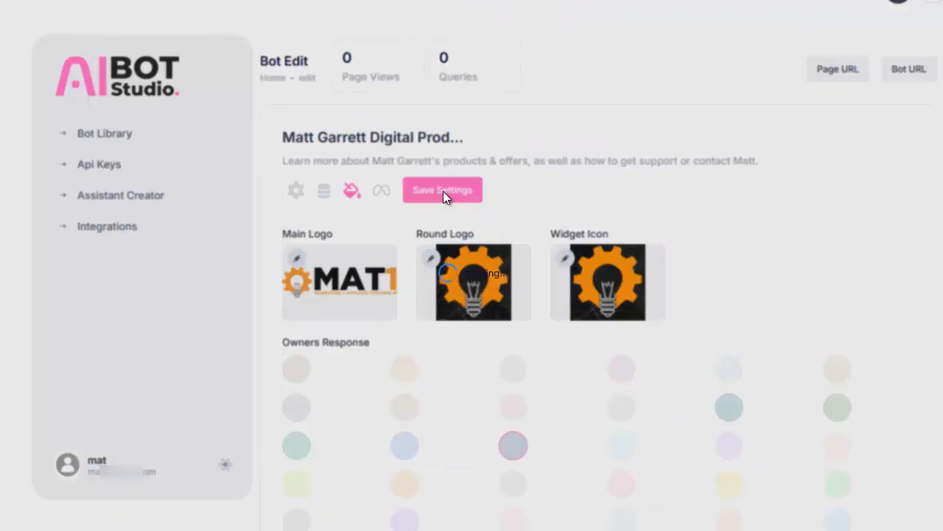
{"action": "scroll", "coordinate": [745, 229], "scroll_direction": "down", "scroll_amount": 4}
{"action": "scroll", "coordinate": [746, 231], "scroll_direction": "down", "scroll_amount": 3}
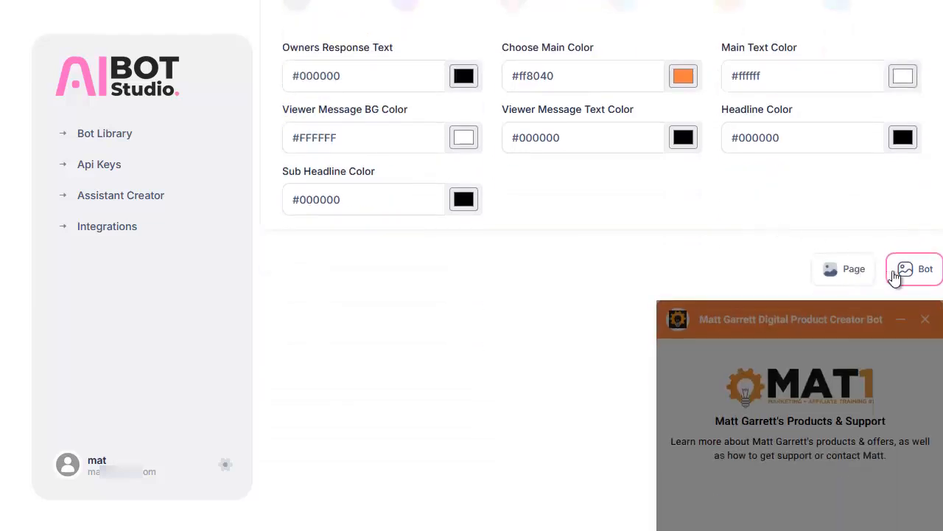
Add the MAT1 main logo and the gear-and-bulb round logo to the chatbot's page version and save the settings.
{"action": "left_click", "coordinate": [847, 272]}
{"action": "scroll", "coordinate": [434, 308], "scroll_direction": "up", "scroll_amount": 5}
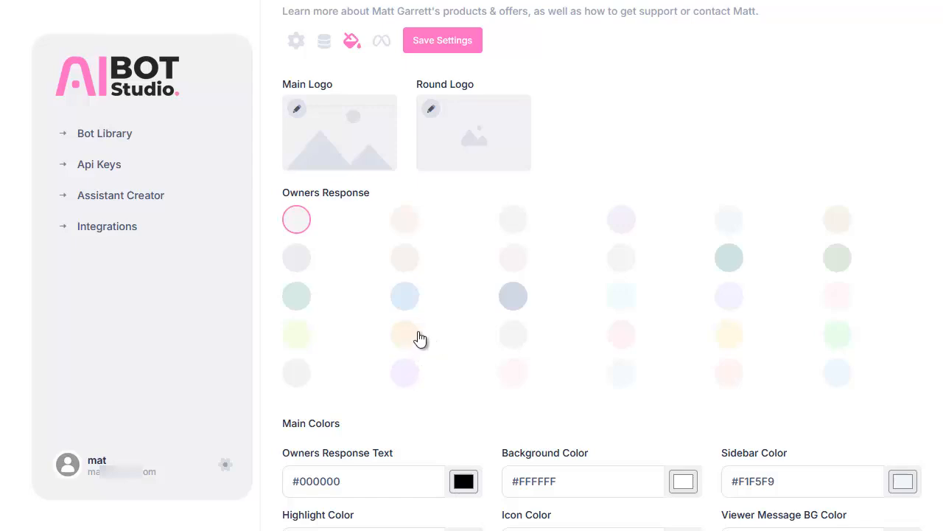
{"action": "scroll", "coordinate": [347, 251], "scroll_direction": "up", "scroll_amount": 1}
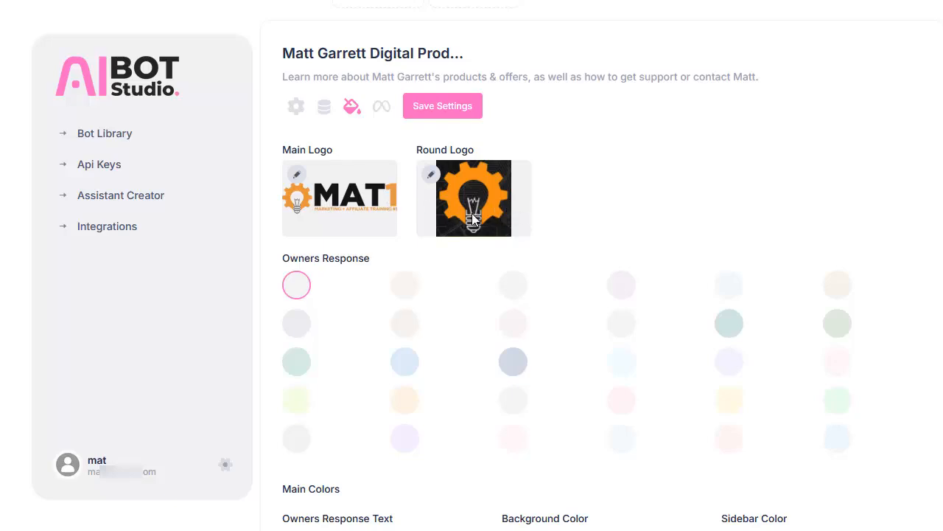
{"action": "left_click", "coordinate": [452, 109]}
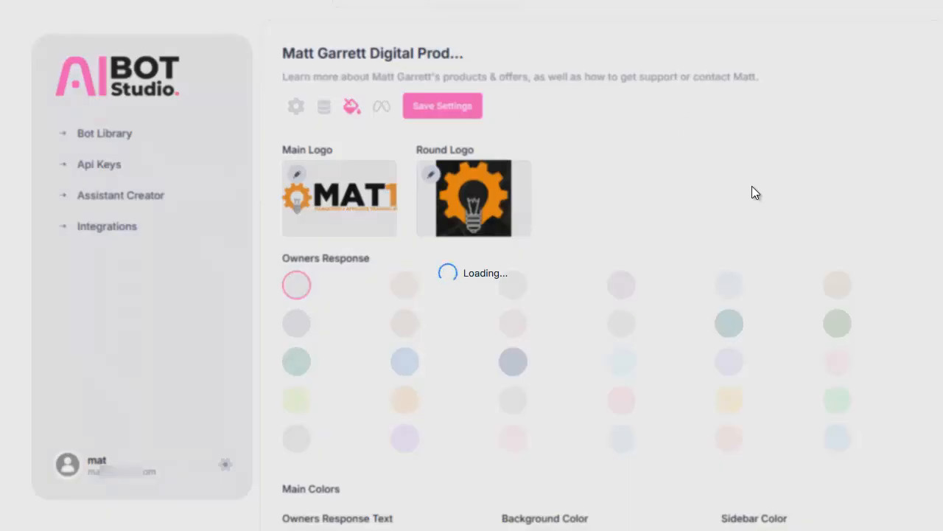
Open the live bot, ask where to learn more about the owner's coaching offer, and submit the introduction form with the visitor's details.
{"action": "scroll", "coordinate": [762, 203], "scroll_direction": "up", "scroll_amount": 2}
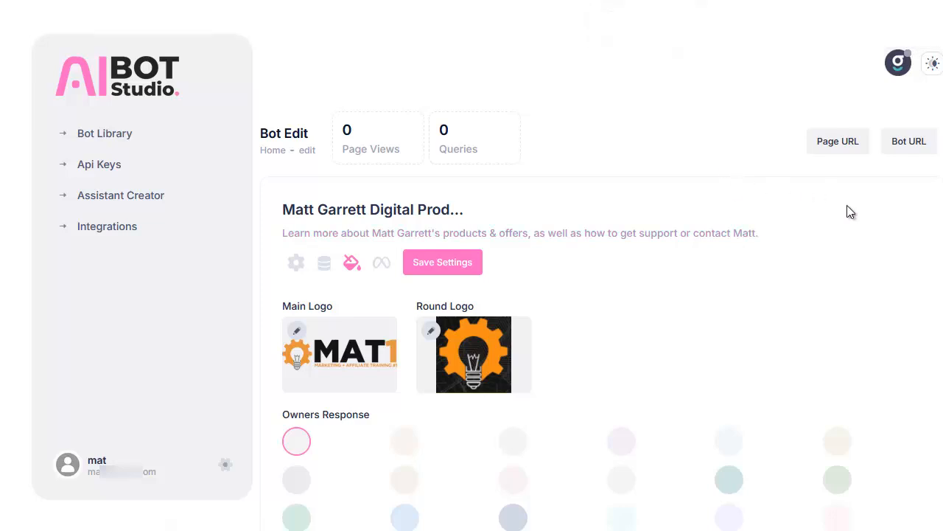
{"action": "left_click", "coordinate": [914, 151]}
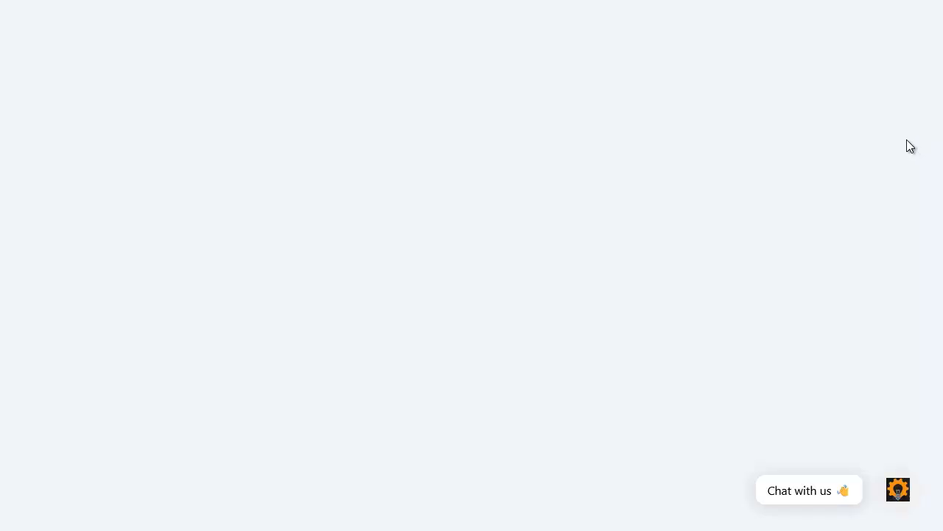
{"action": "left_click", "coordinate": [796, 491]}
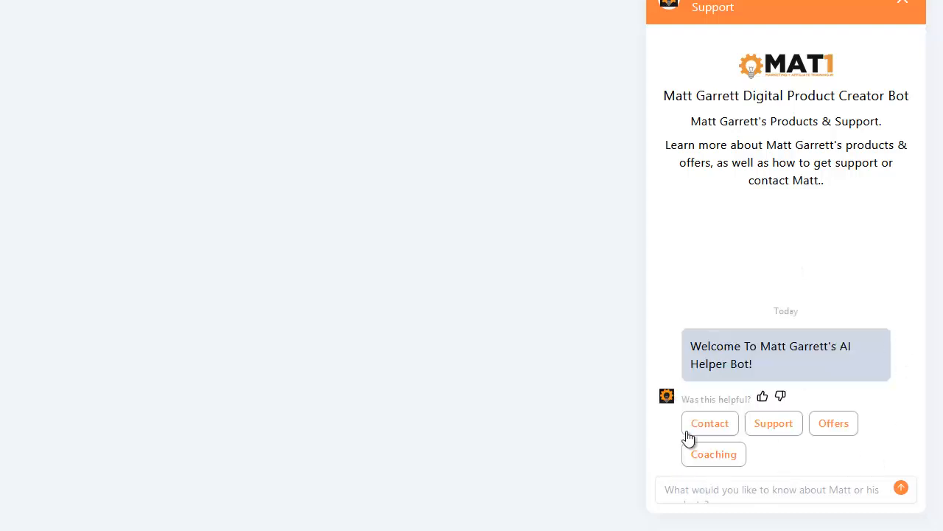
{"action": "left_click", "coordinate": [710, 493]}
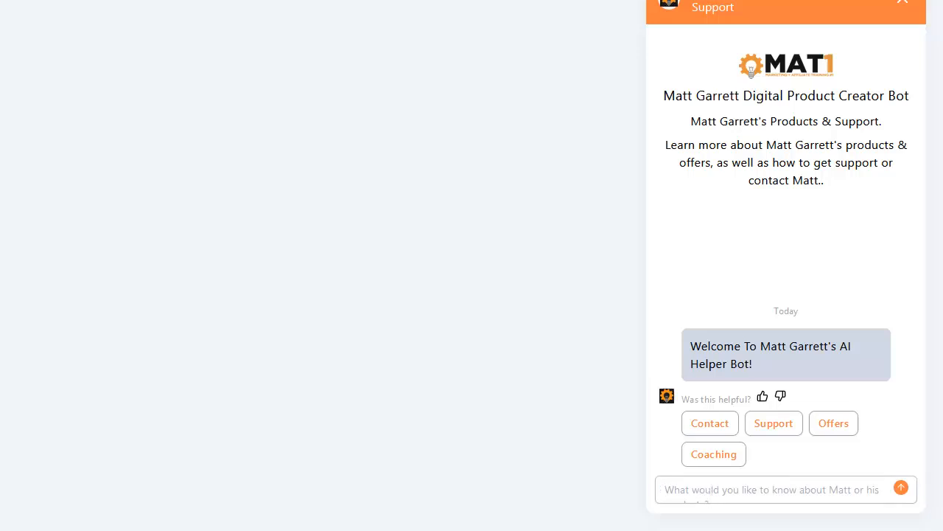
{"action": "left_click", "coordinate": [702, 495]}
{"action": "type", "text": "where can I learn more about Matt's coaching offer?"}
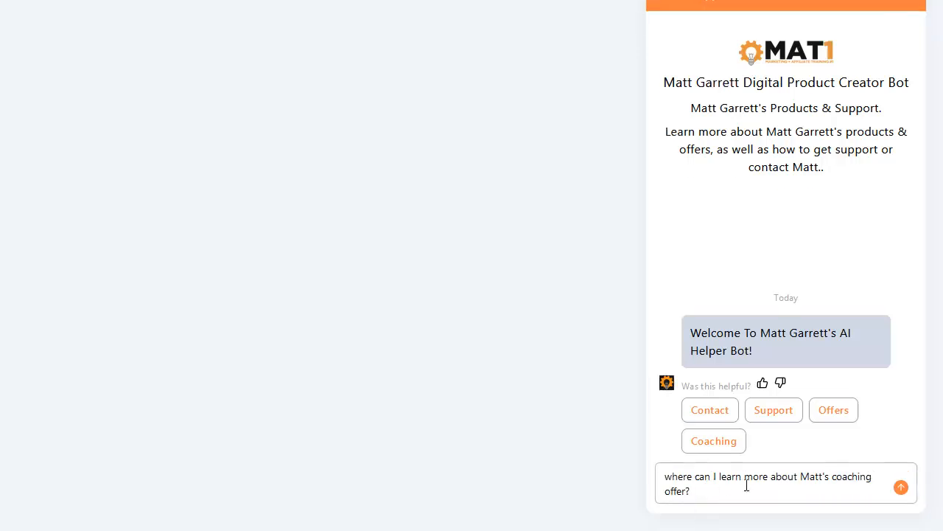
{"action": "left_click", "coordinate": [902, 488]}
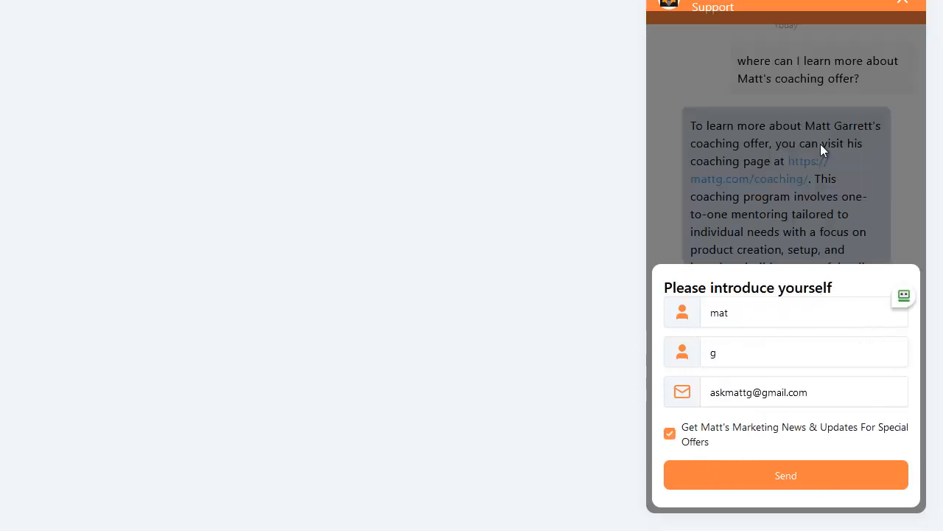
{"action": "left_click", "coordinate": [787, 478]}
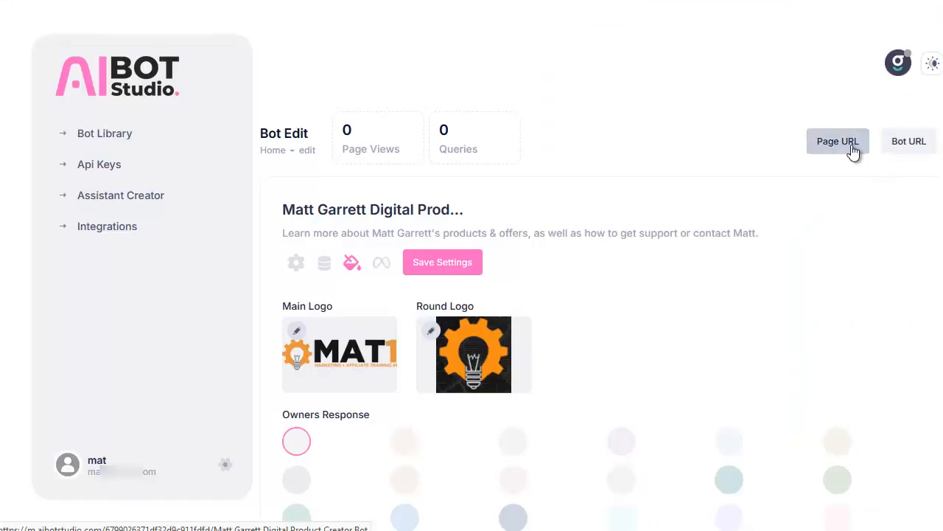
Check the live page version of the chatbot and return to the bot editor.
{"action": "left_click", "coordinate": [842, 144]}
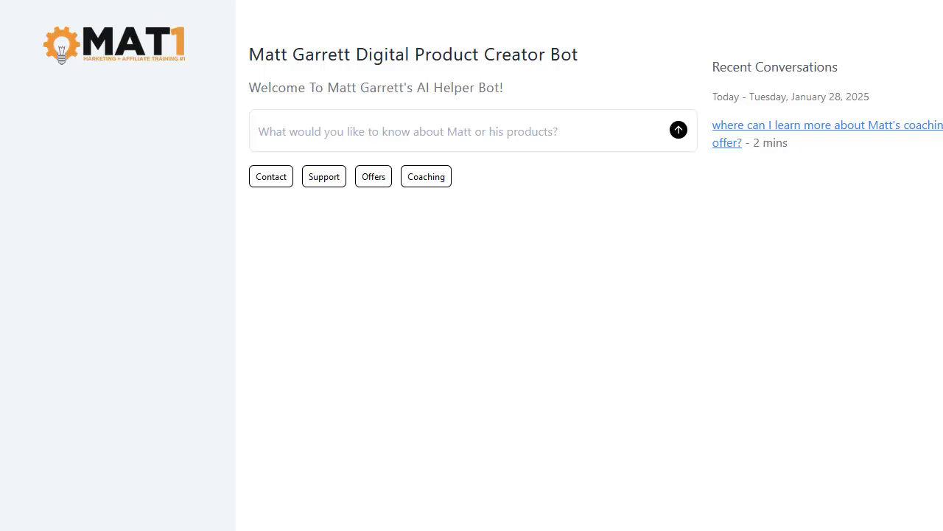
{"action": "left_click", "coordinate": [250, 1]}
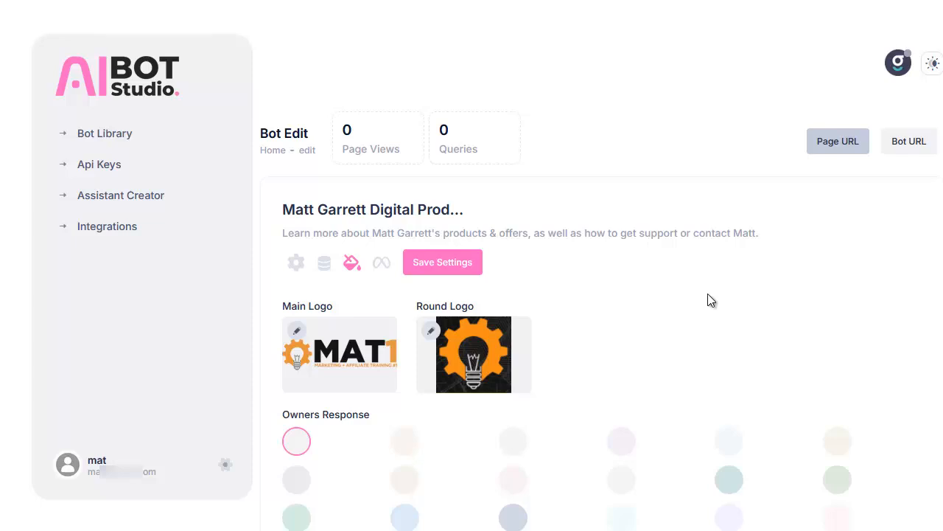
Start connecting Messenger to the bot, continue as the signed-in Facebook account and grant access to the owner's own Page only.
{"action": "left_click", "coordinate": [381, 267]}
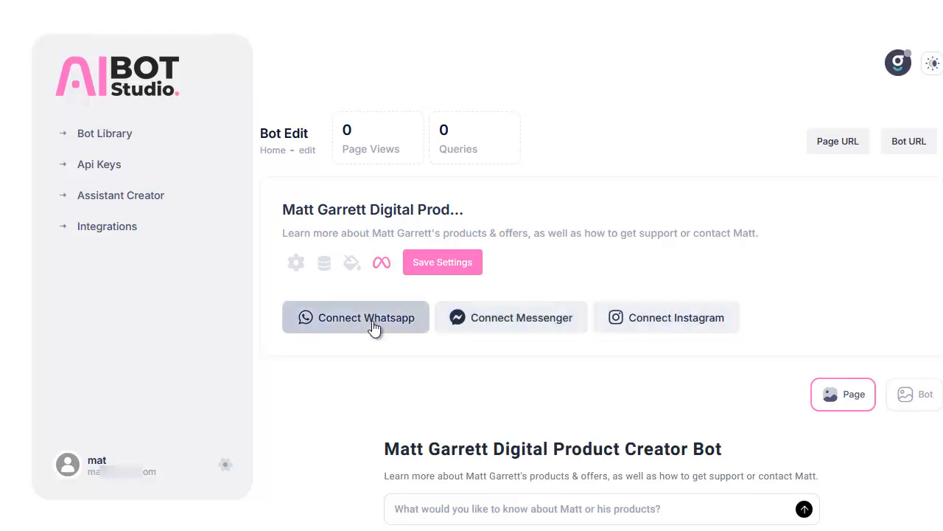
{"action": "left_click", "coordinate": [521, 326]}
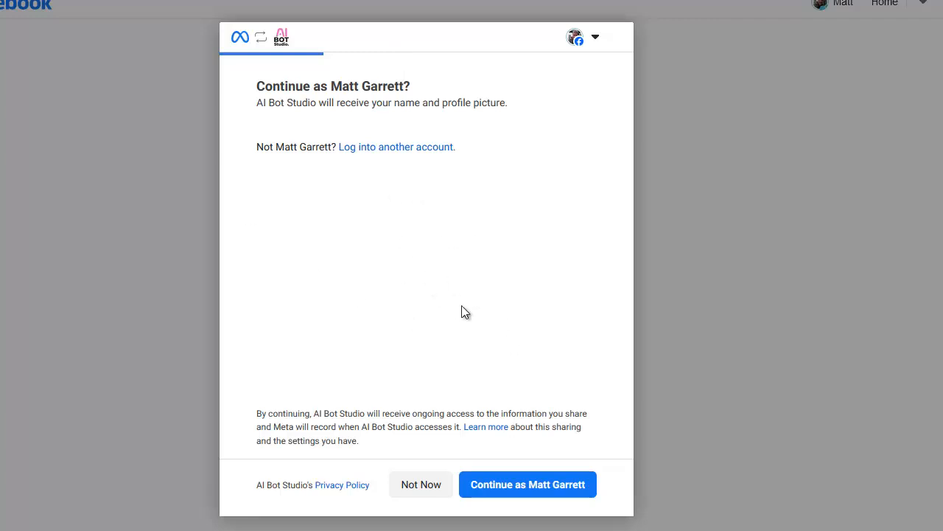
{"action": "left_click", "coordinate": [501, 490]}
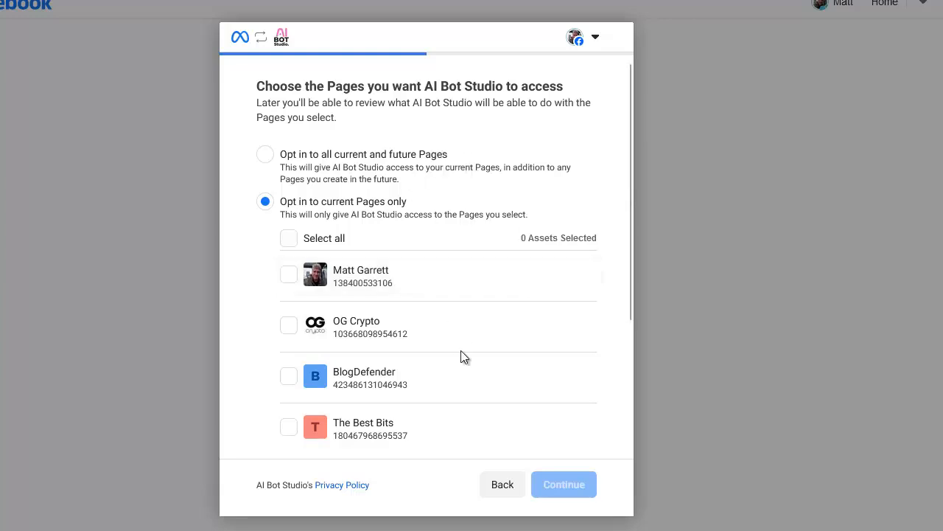
{"action": "left_click", "coordinate": [289, 278]}
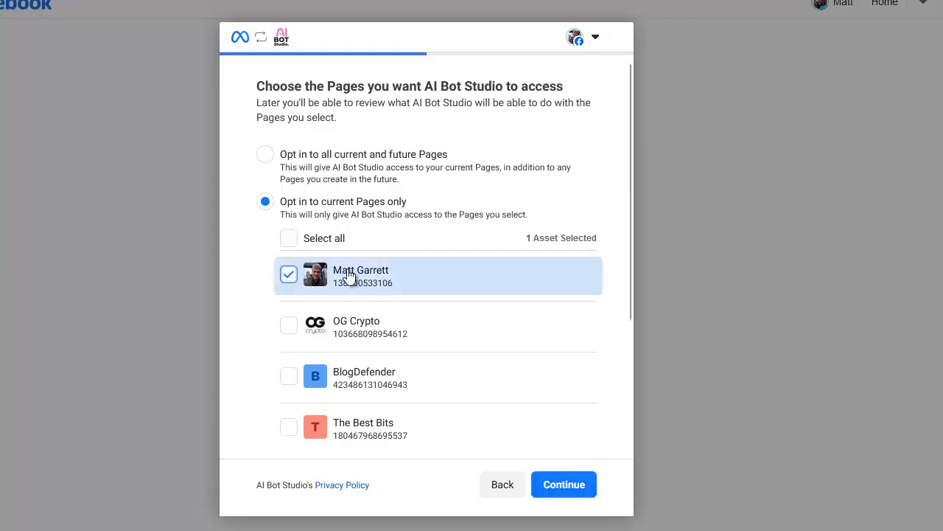
{"action": "left_click", "coordinate": [564, 486]}
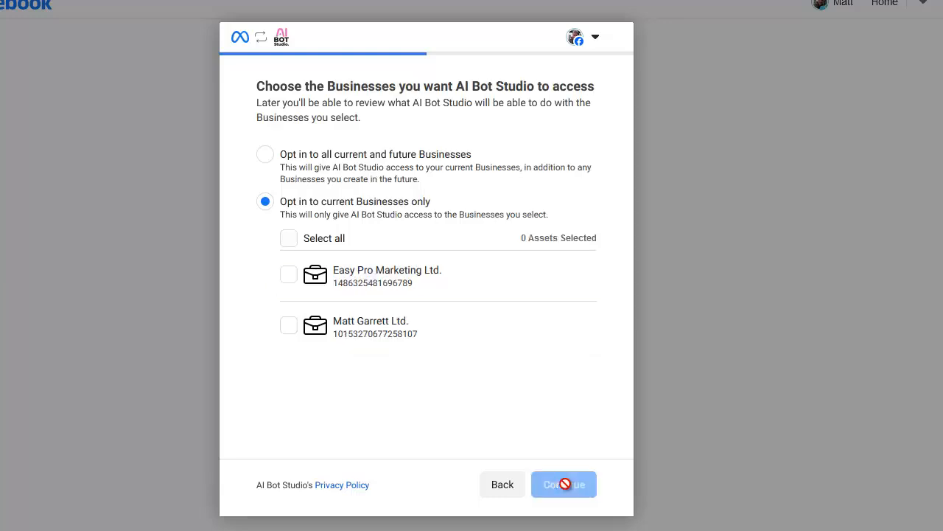
Grant access to the owner's own limited company in the business selection and save the Messenger access request.
{"action": "left_click", "coordinate": [289, 329]}
{"action": "left_click", "coordinate": [567, 485]}
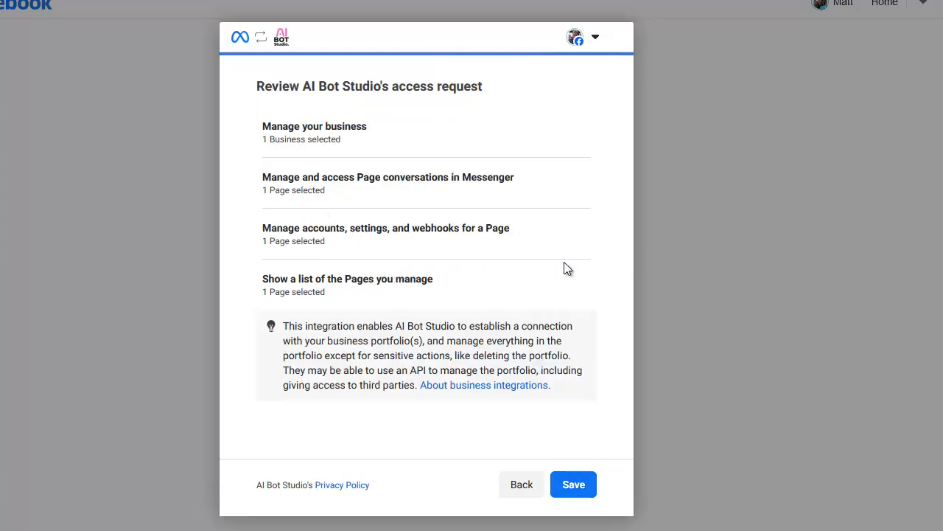
{"action": "left_click", "coordinate": [574, 486]}
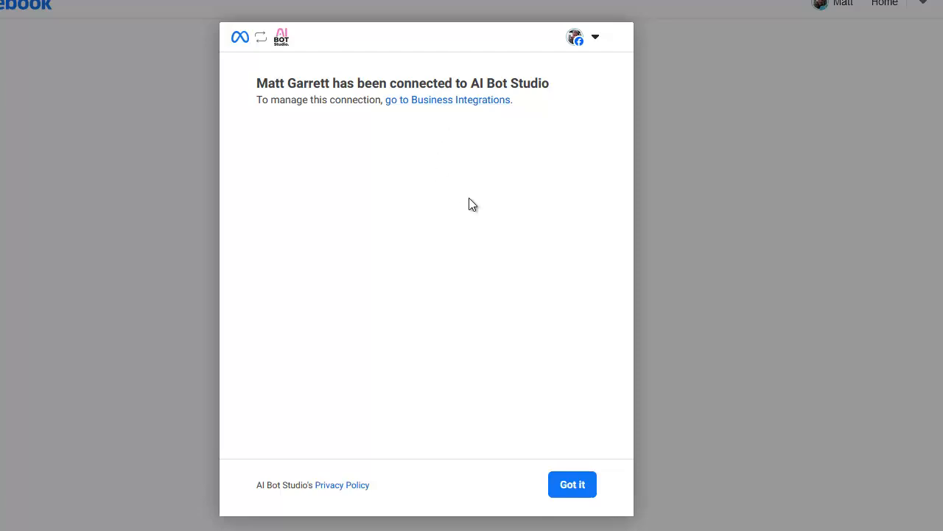
Finish the Messenger connection, then connect Instagram by logging in with the saved FixAndGrow username and account password.
{"action": "left_click", "coordinate": [573, 486]}
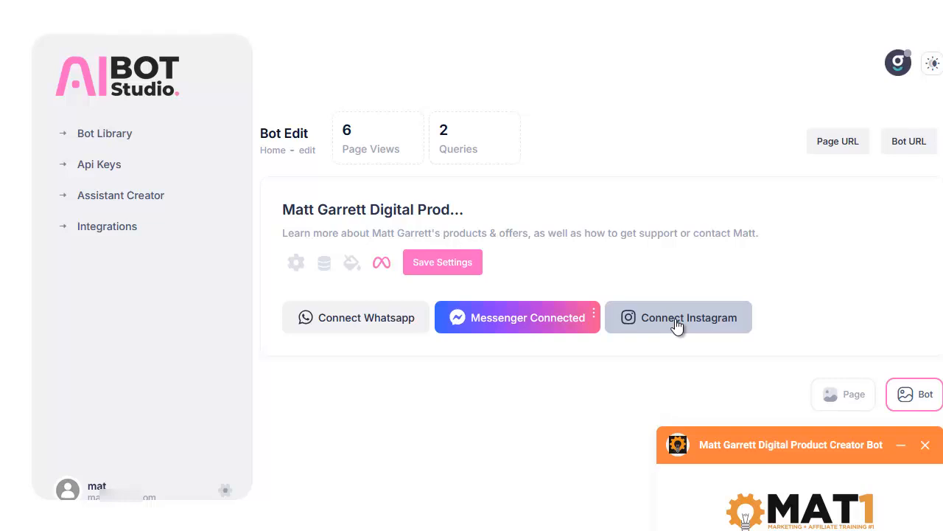
{"action": "left_click", "coordinate": [677, 324]}
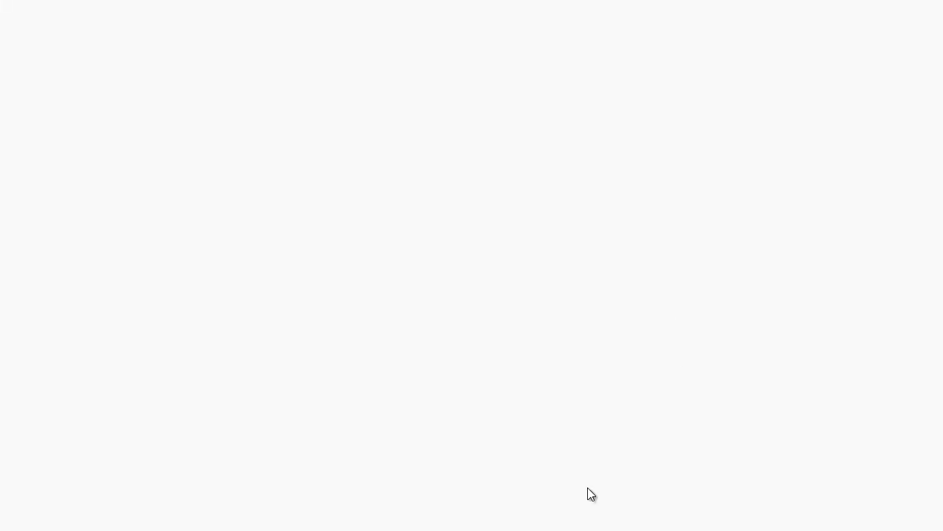
{"action": "left_click", "coordinate": [567, 146]}
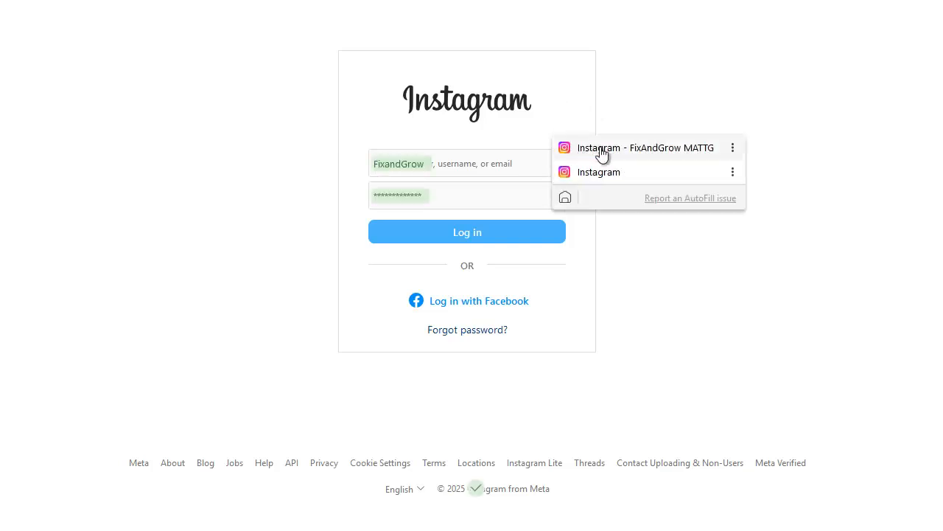
{"action": "left_click", "coordinate": [605, 154]}
{"action": "left_click", "coordinate": [525, 233]}
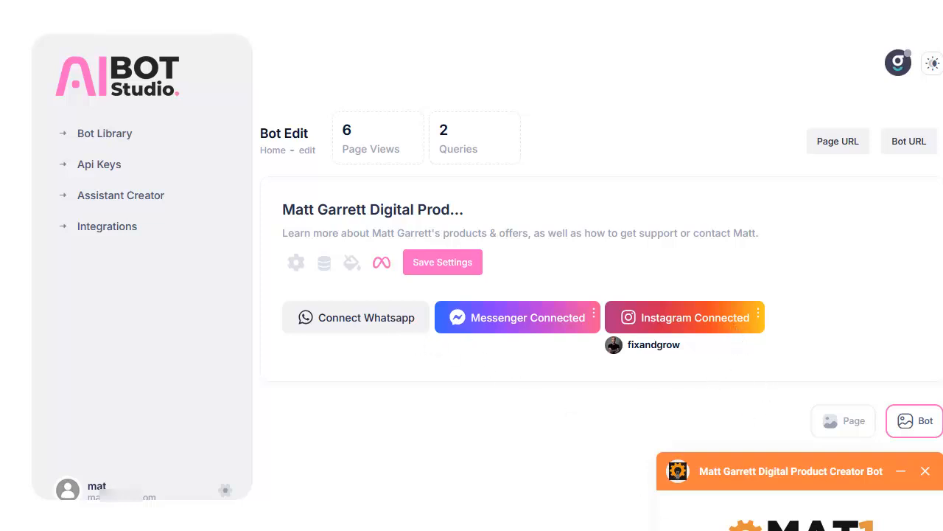
Start connecting WhatsApp to the bot, continue as the signed-in Facebook account and begin sharing the WhatsApp Business Account permission.
{"action": "left_click", "coordinate": [343, 323]}
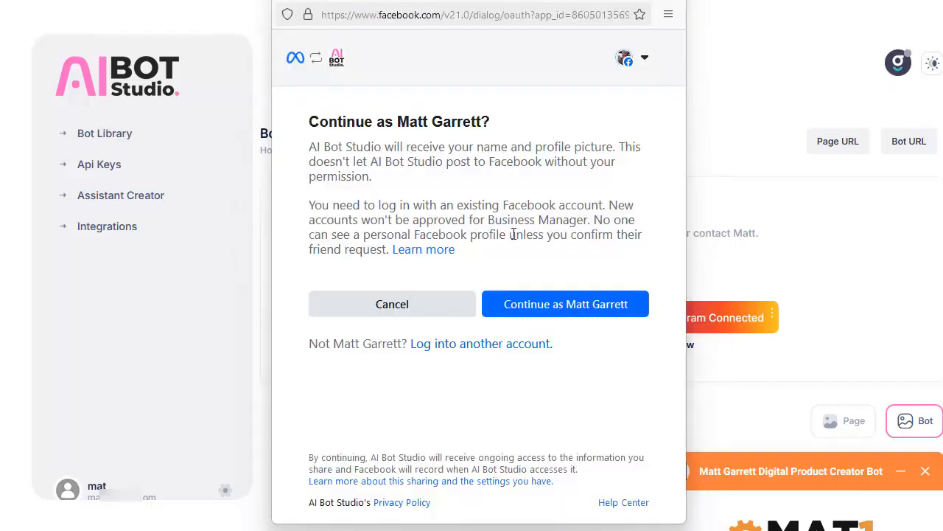
{"action": "left_click", "coordinate": [542, 307]}
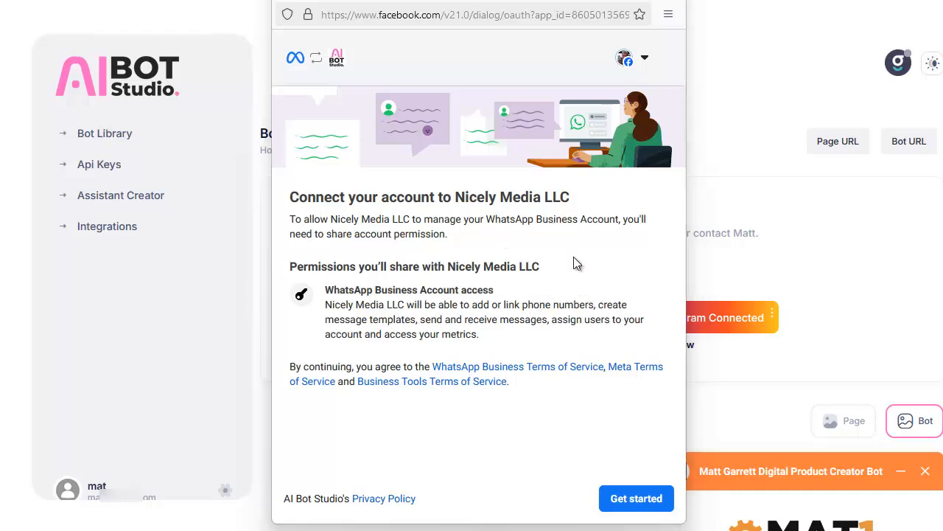
{"action": "left_click", "coordinate": [637, 500]}
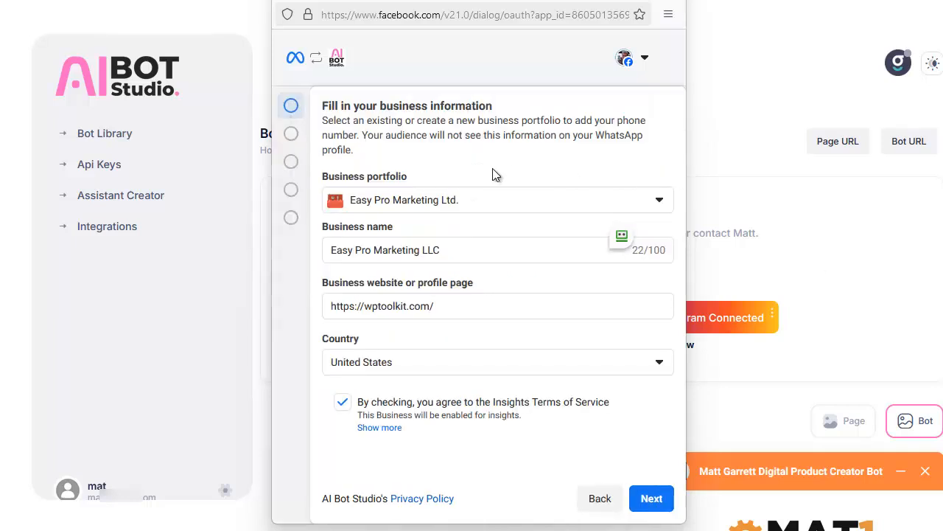
Choose the owner's own limited company as business portfolio, enter its Facebook page URL and a country, and submit the business information.
{"action": "left_click", "coordinate": [506, 204]}
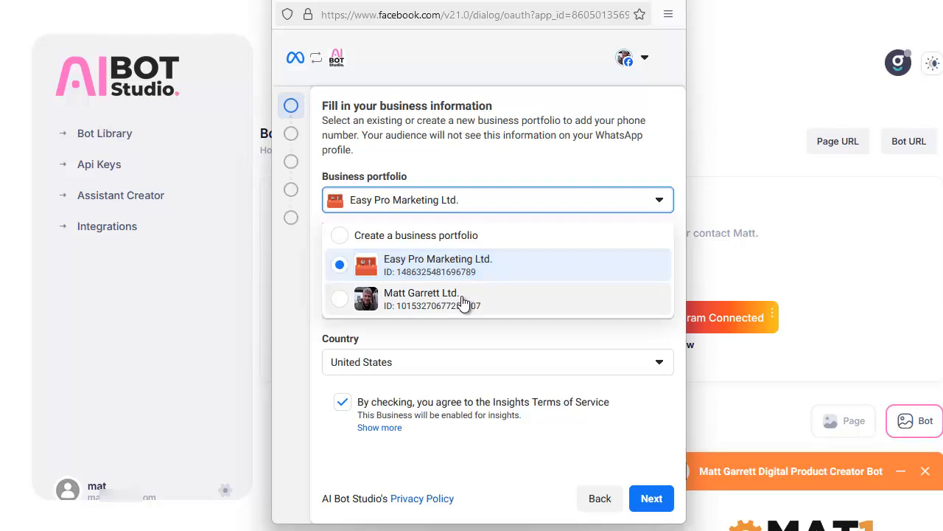
{"action": "left_click", "coordinate": [464, 301]}
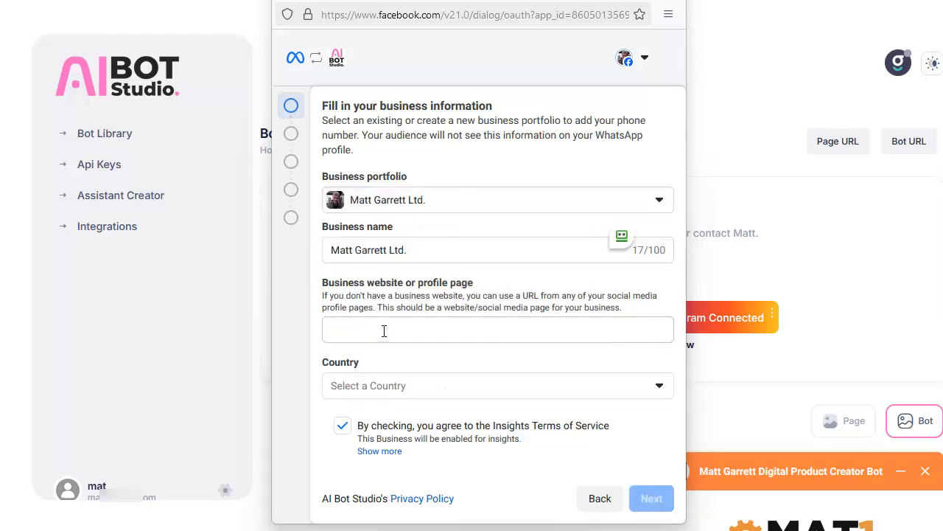
{"action": "left_click", "coordinate": [384, 331]}
{"action": "type", "text": "https://www.facebook.com/mattgarrettcom"}
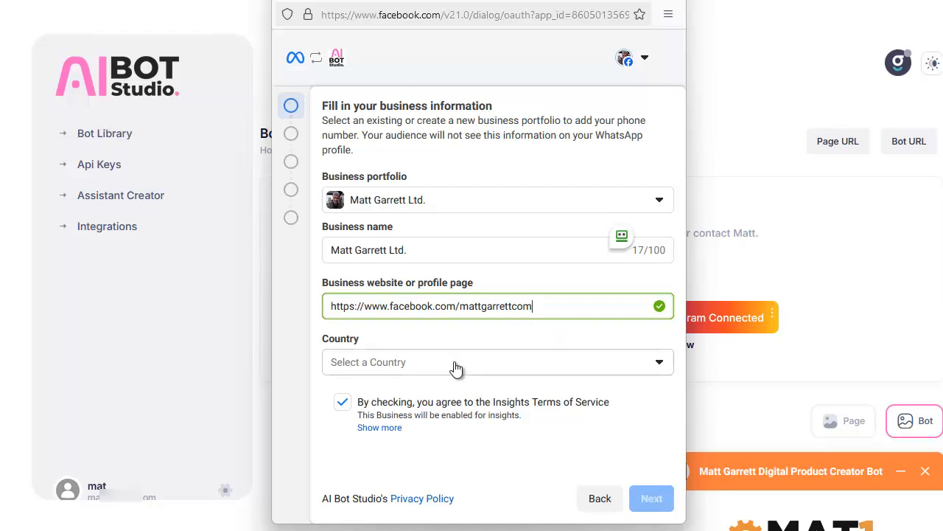
{"action": "left_click", "coordinate": [653, 502]}
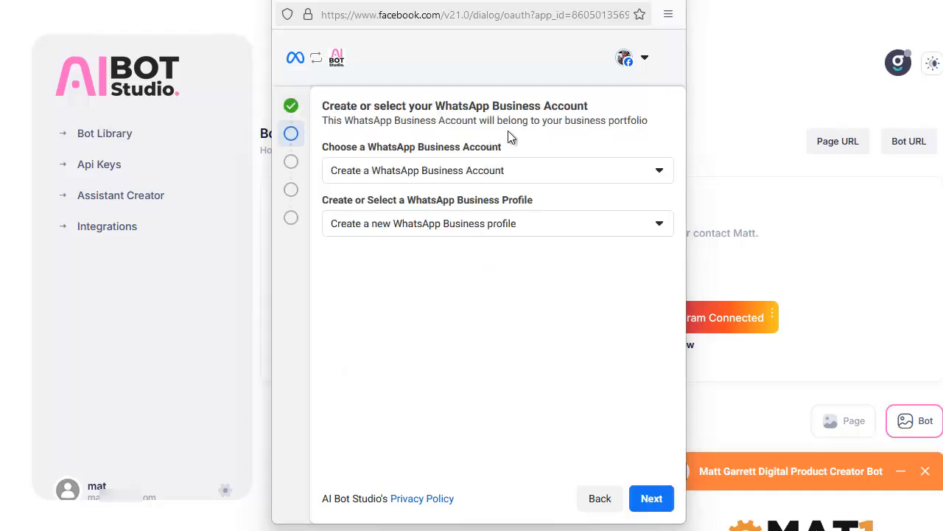
Choose to create a WhatsApp Business Account with a new WhatsApp Business profile and continue.
{"action": "left_click", "coordinate": [549, 179]}
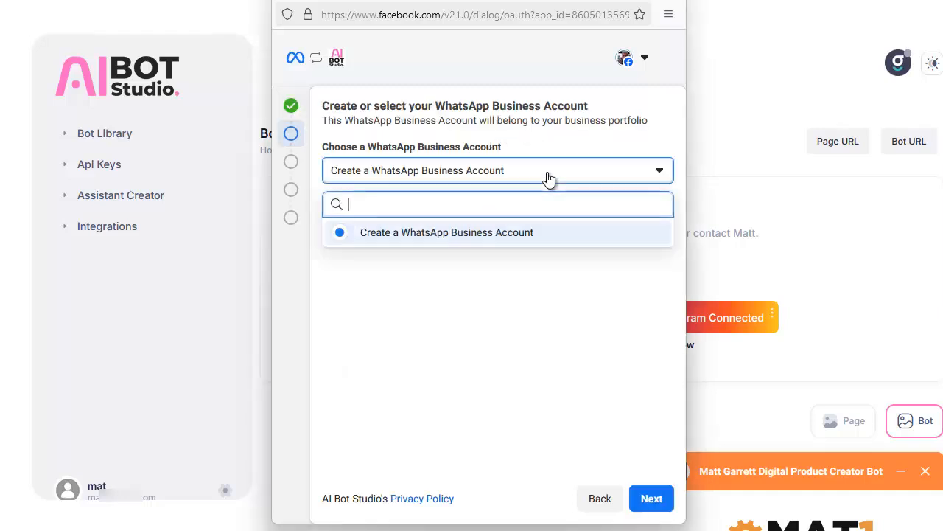
{"action": "left_click", "coordinate": [472, 233]}
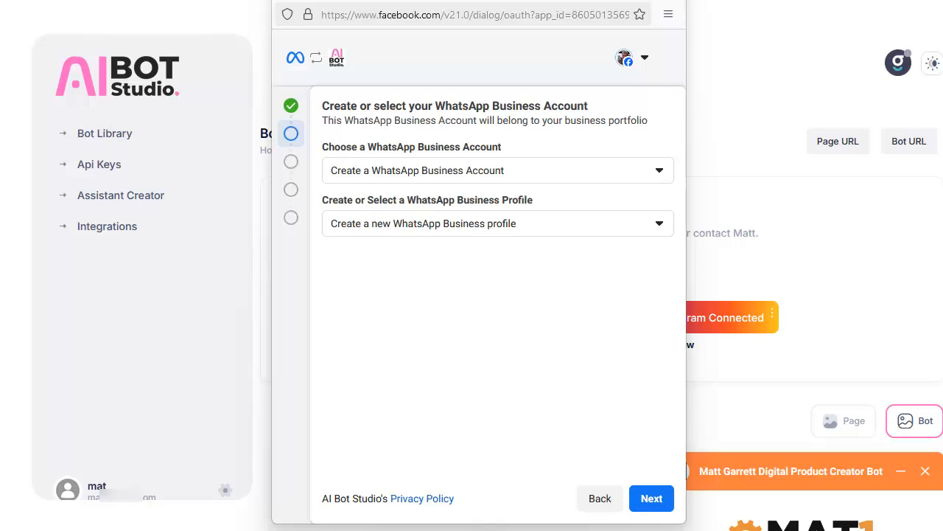
{"action": "left_click", "coordinate": [653, 501]}
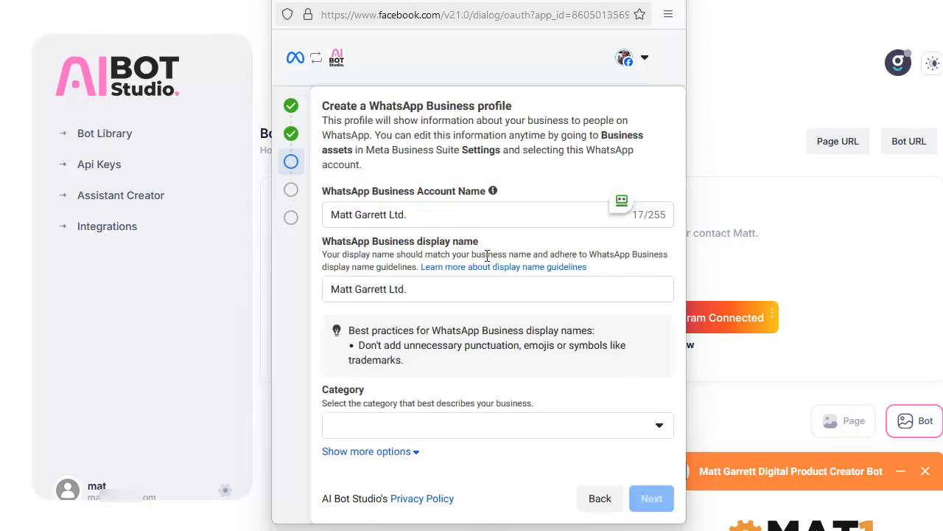
Set the WhatsApp Business profile's category to Other and continue.
{"action": "left_click", "coordinate": [434, 437]}
{"action": "scroll", "coordinate": [442, 339], "scroll_direction": "down", "scroll_amount": 5}
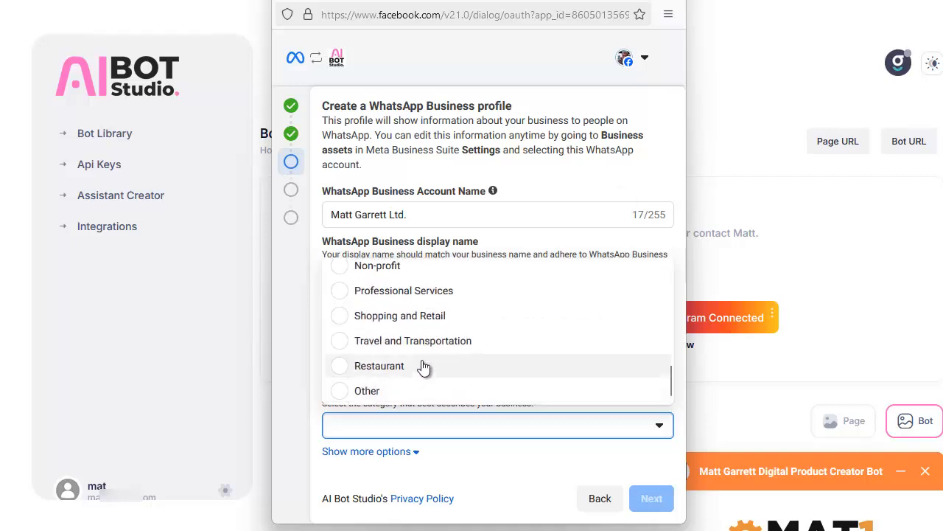
{"action": "scroll", "coordinate": [421, 367], "scroll_direction": "up", "scroll_amount": 2}
{"action": "scroll", "coordinate": [424, 366], "scroll_direction": "up", "scroll_amount": 2}
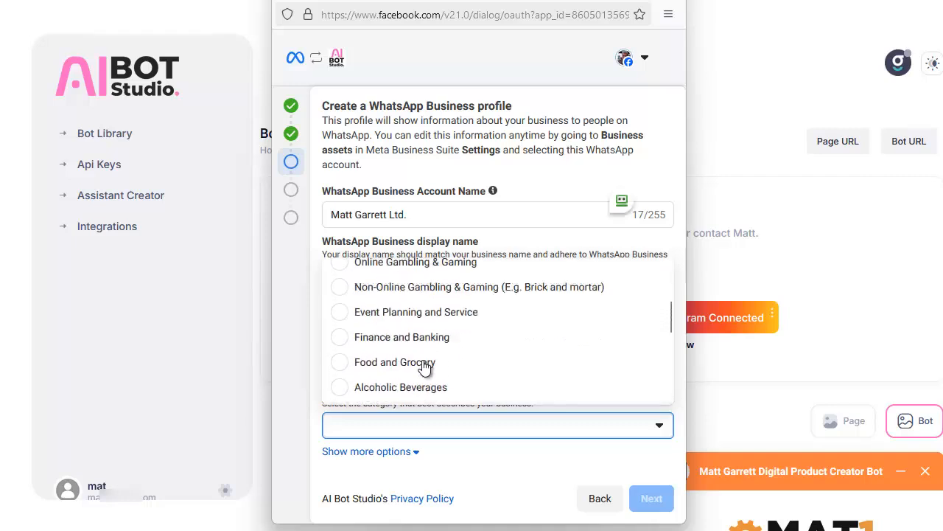
{"action": "scroll", "coordinate": [425, 366], "scroll_direction": "down", "scroll_amount": 4}
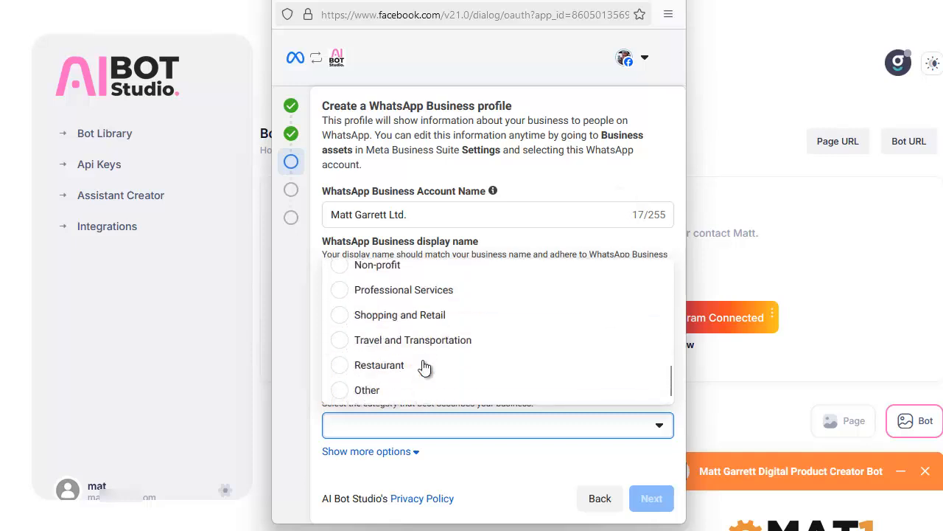
{"action": "left_click", "coordinate": [369, 390]}
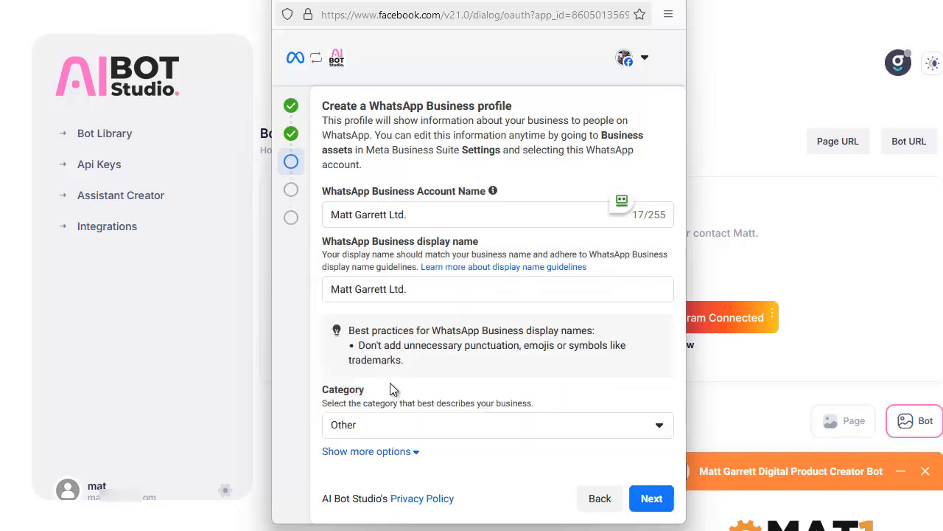
{"action": "left_click", "coordinate": [651, 498]}
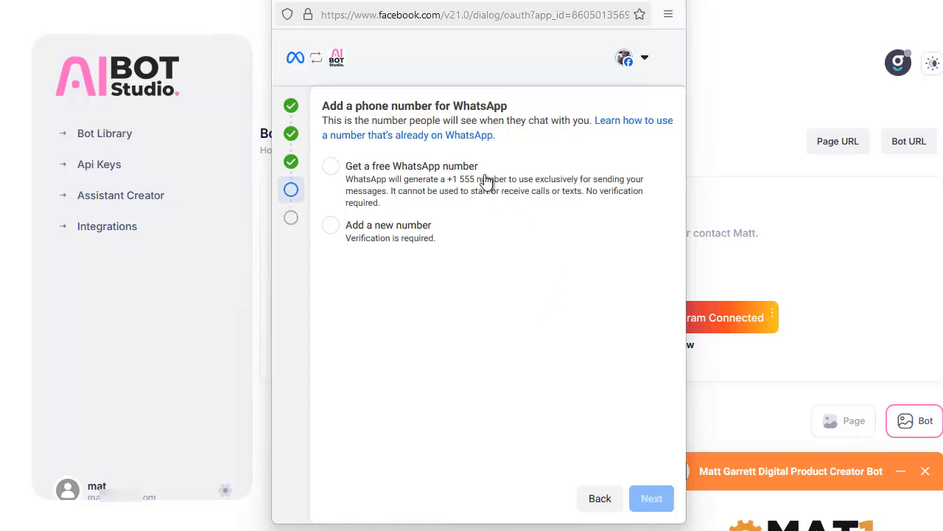
Add the owner's phone number as a new GB +44 number verified by text message, approve the access request and finish the WhatsApp setup.
{"action": "left_click", "coordinate": [331, 226]}
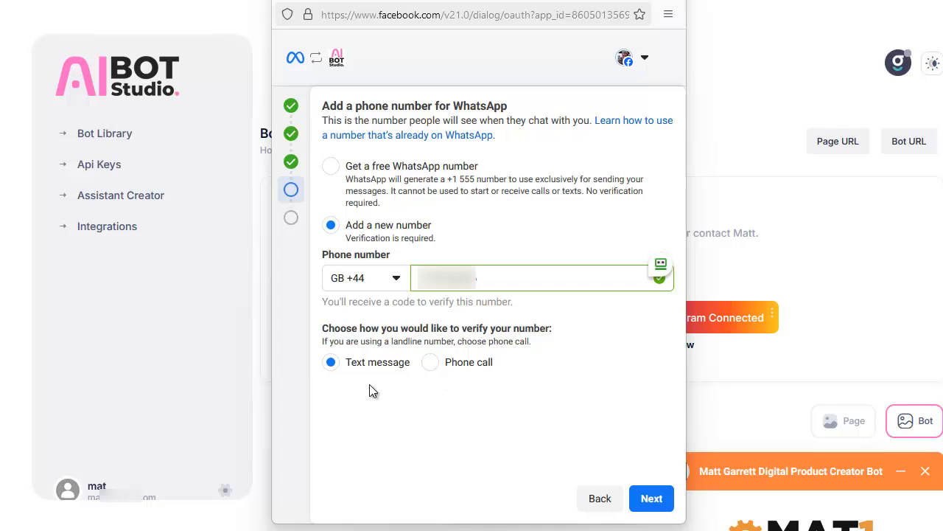
{"action": "left_click", "coordinate": [653, 499]}
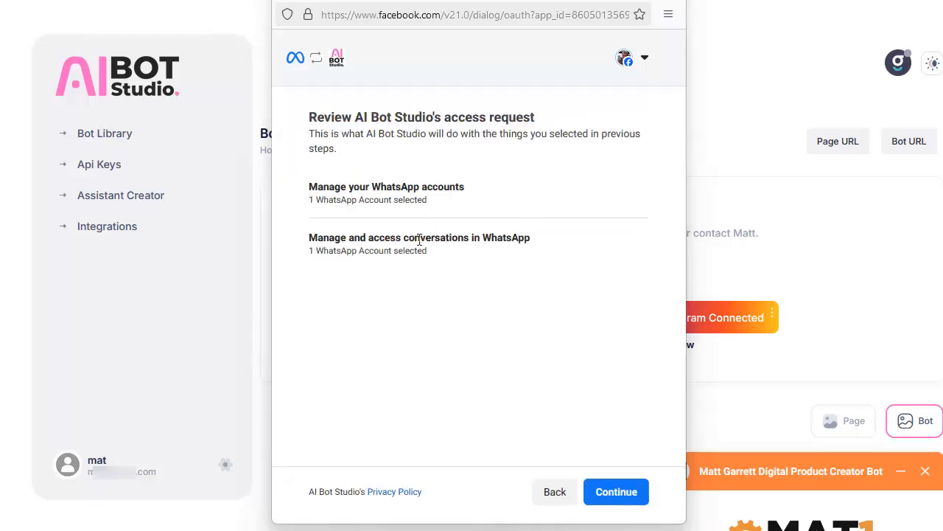
{"action": "left_click", "coordinate": [618, 492]}
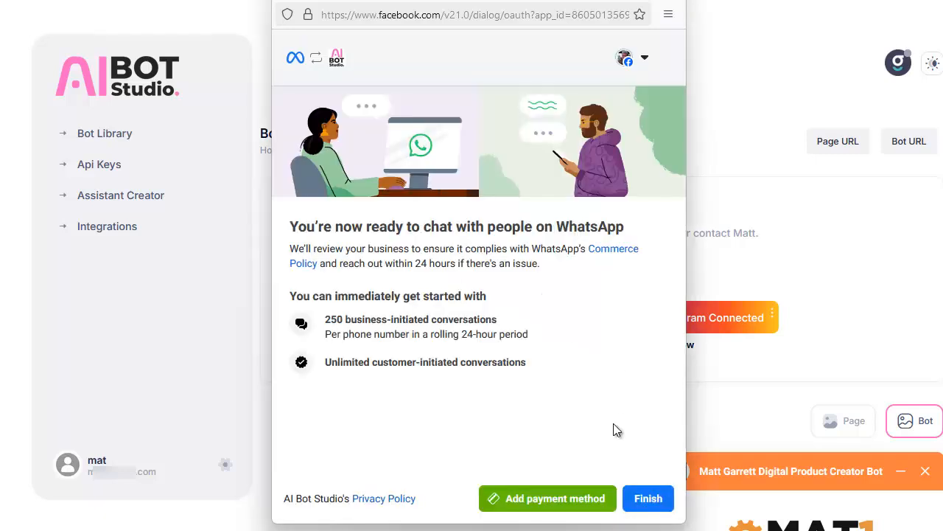
{"action": "left_click", "coordinate": [658, 498]}
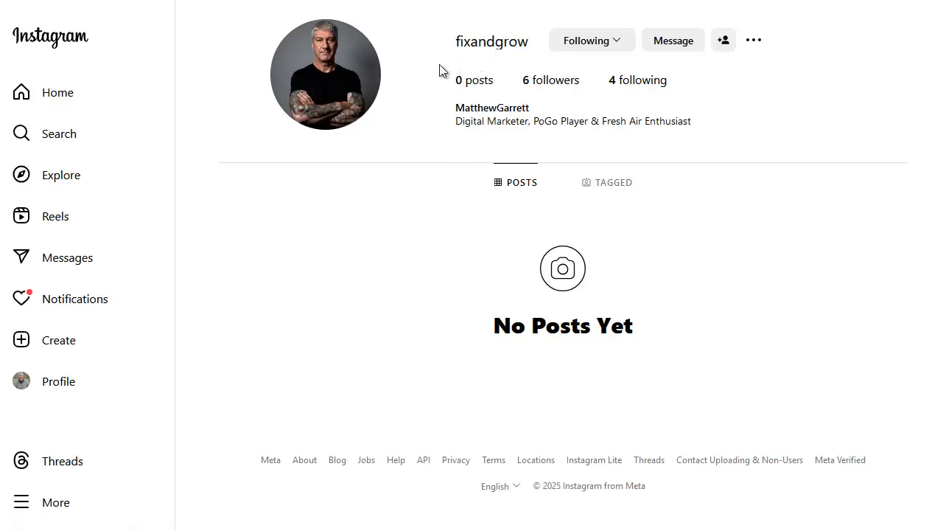
Test the Instagram bot by messaging the fixandgrow profile with "where can I get support for EasyTrafficBot.com".
{"action": "left_click", "coordinate": [663, 47]}
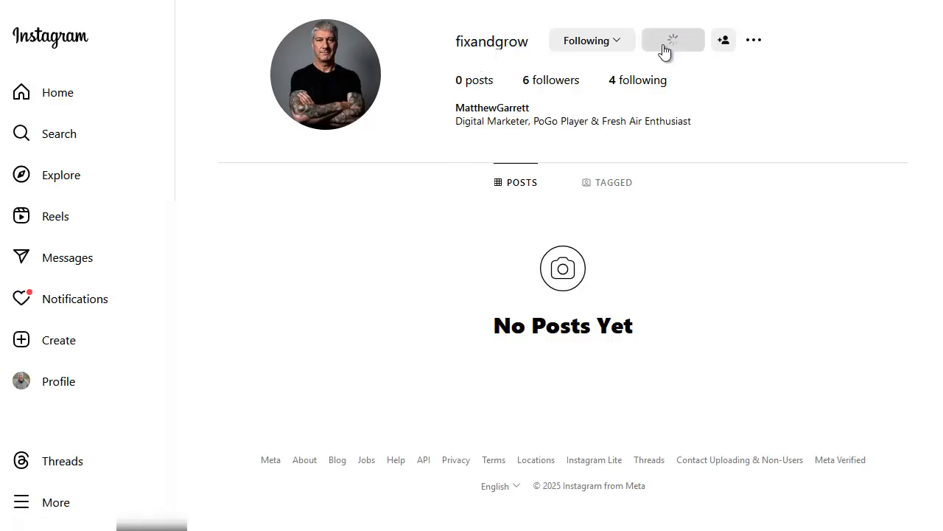
{"action": "type", "text": "where can I get support for EasyTrafficBot.com"}
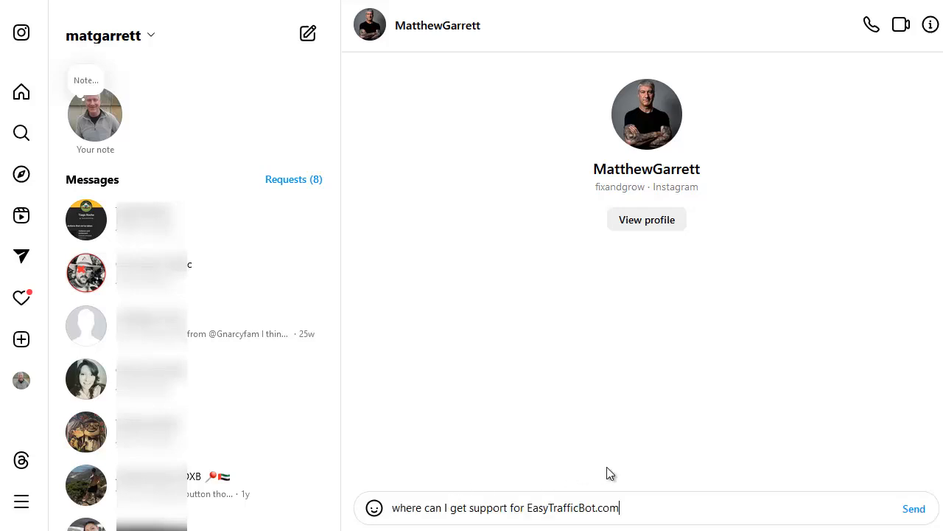
{"action": "left_click", "coordinate": [917, 508]}
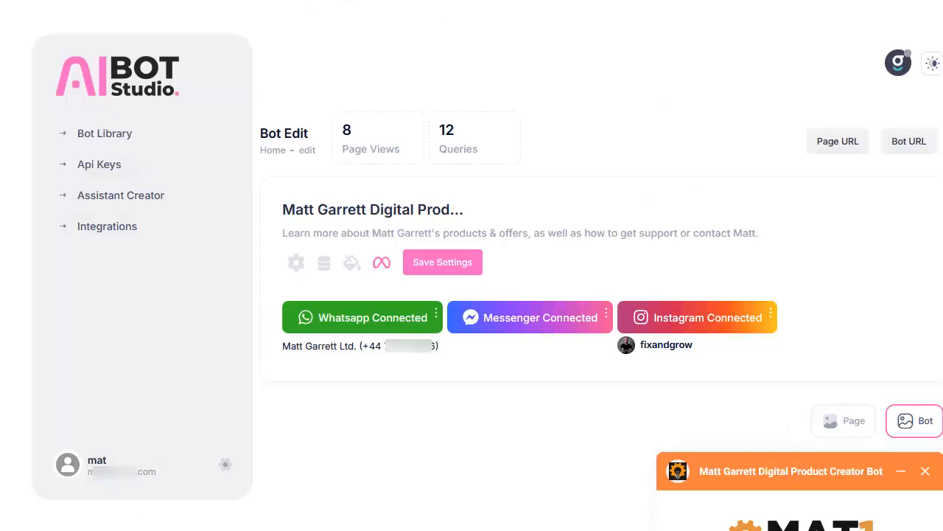
Leave the bot editor and open the Bot Library.
{"action": "left_click", "coordinate": [127, 134]}
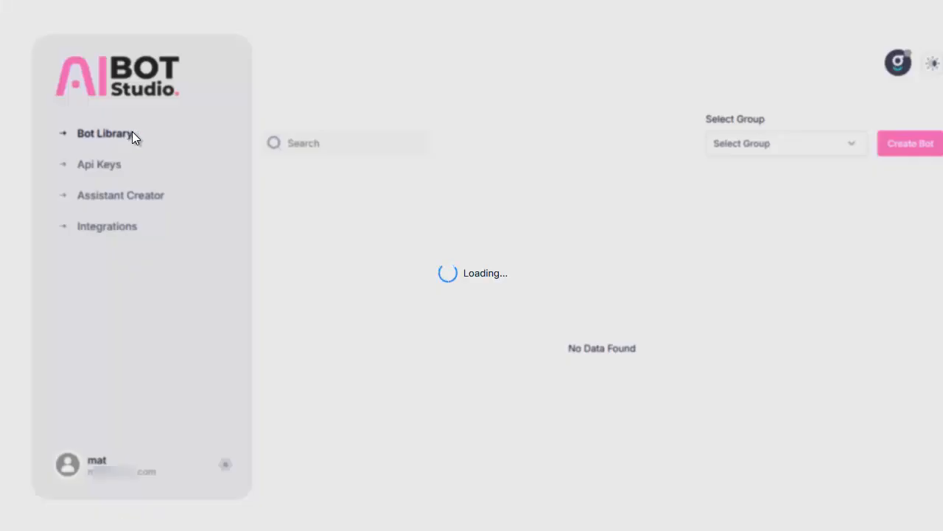